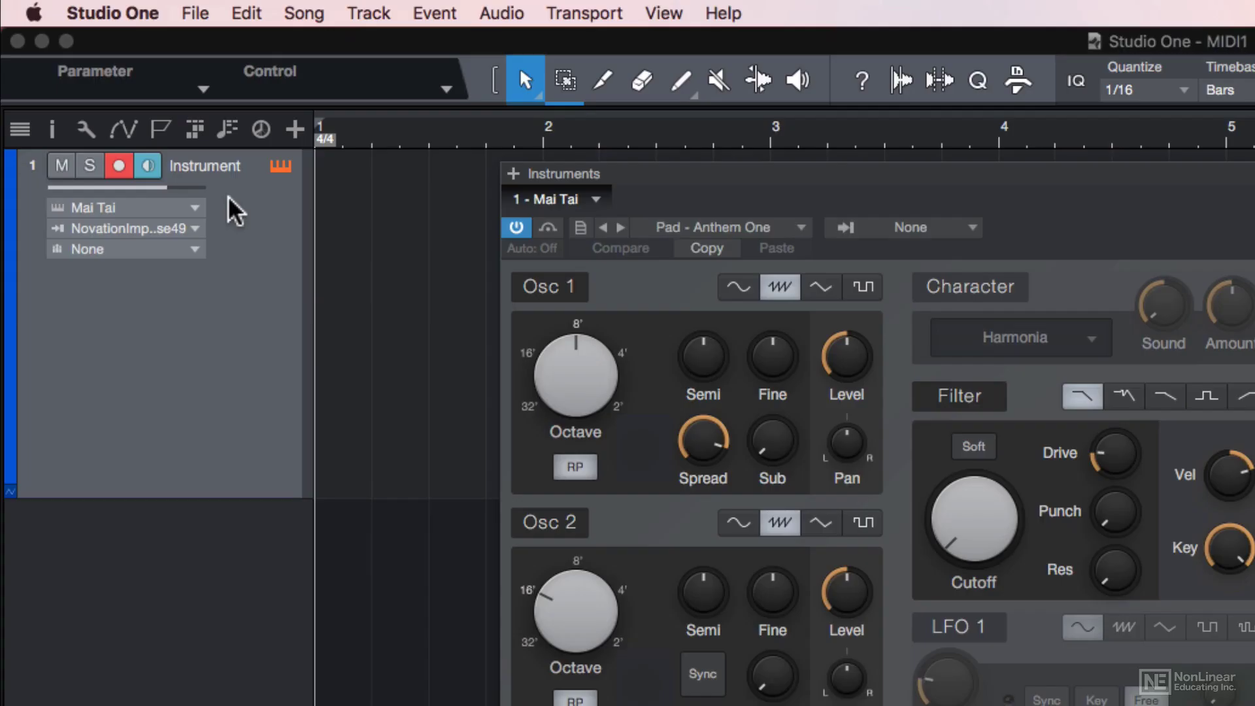
Keep Mai Tai as the track's instrument and show the Inspector panel
{"action": "left_click", "coordinate": [193, 207]}
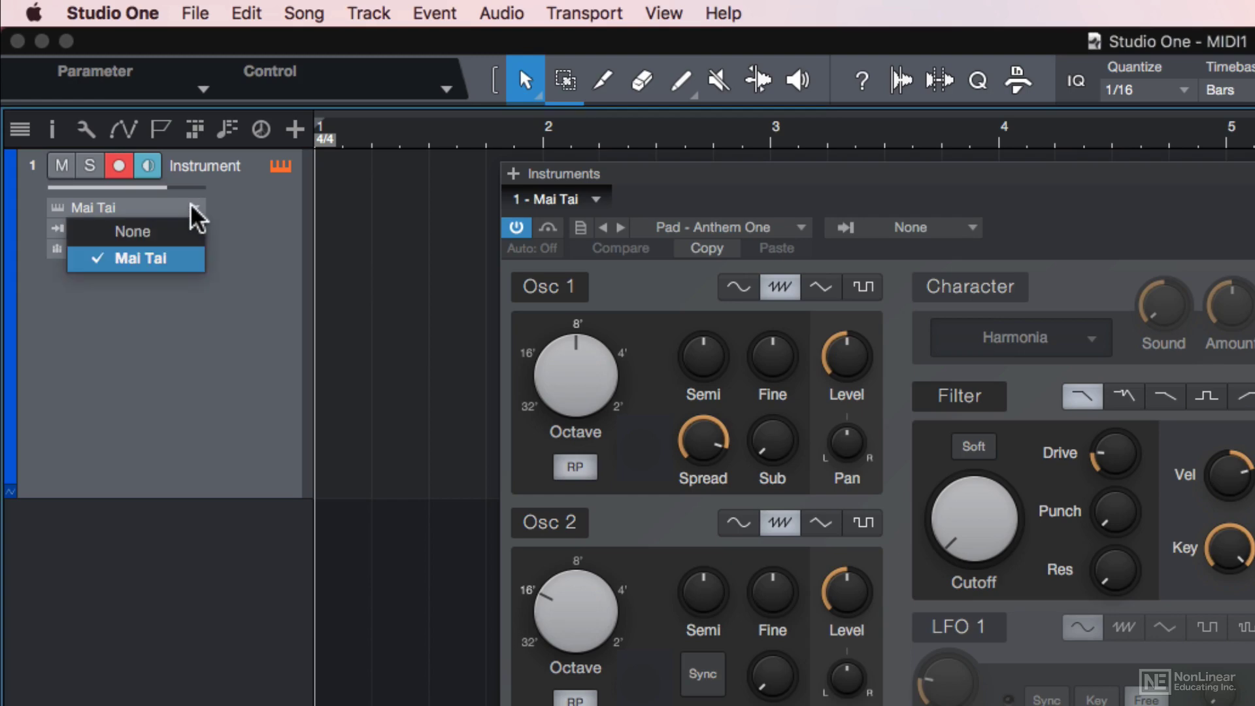
{"action": "left_click", "coordinate": [195, 263]}
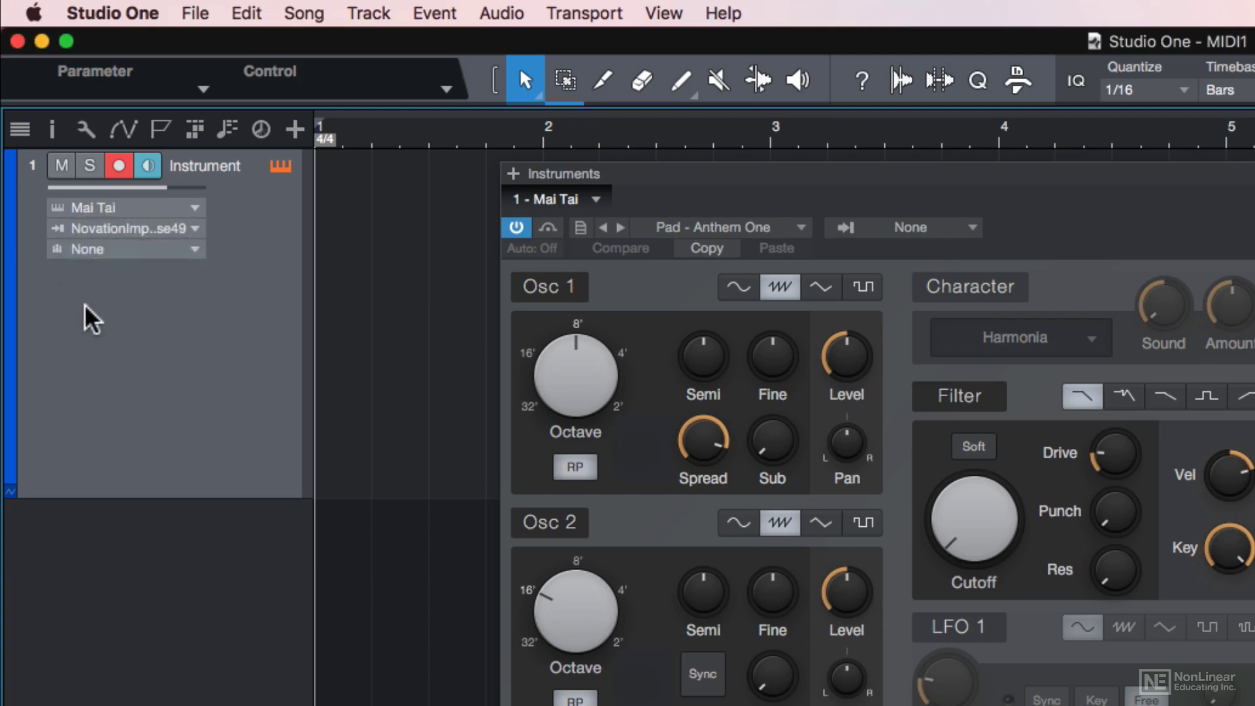
{"action": "left_click", "coordinate": [52, 129]}
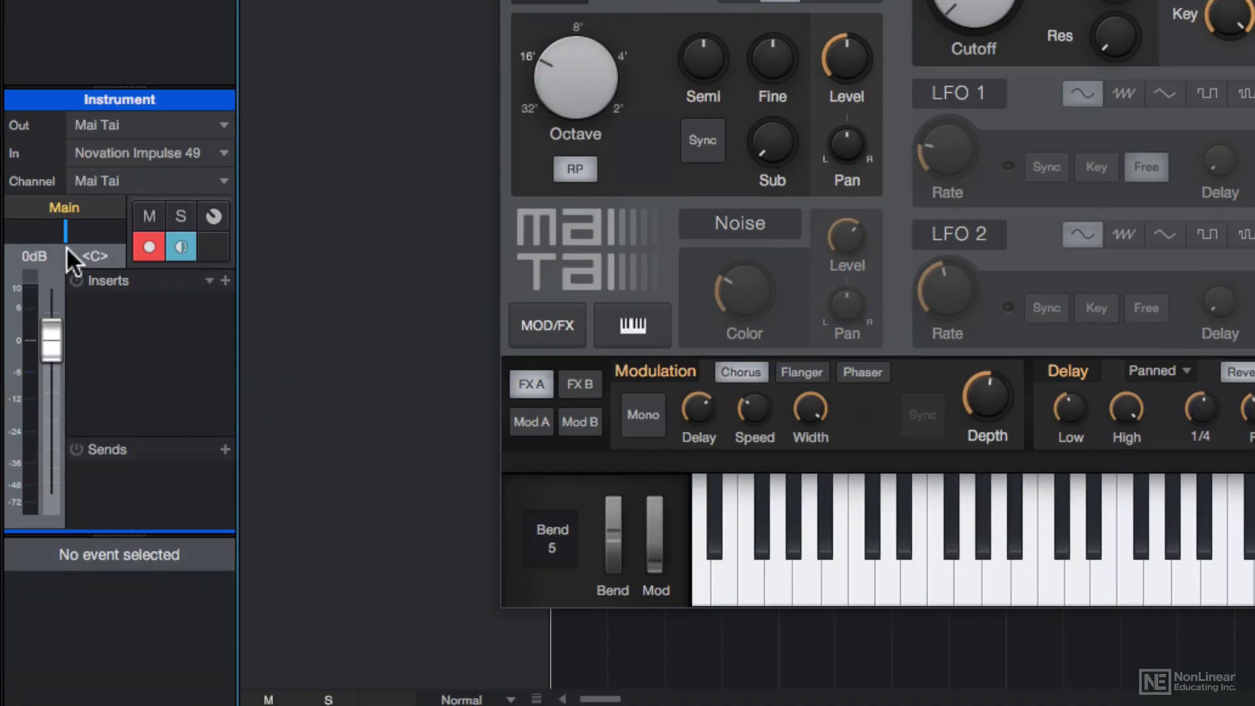
Try the fader (-18.9 dB), pan, mute, solo and record arm, then recentre the pan
{"action": "left_click_drag", "start_coordinate": [54, 336], "coordinate": [56, 409]}
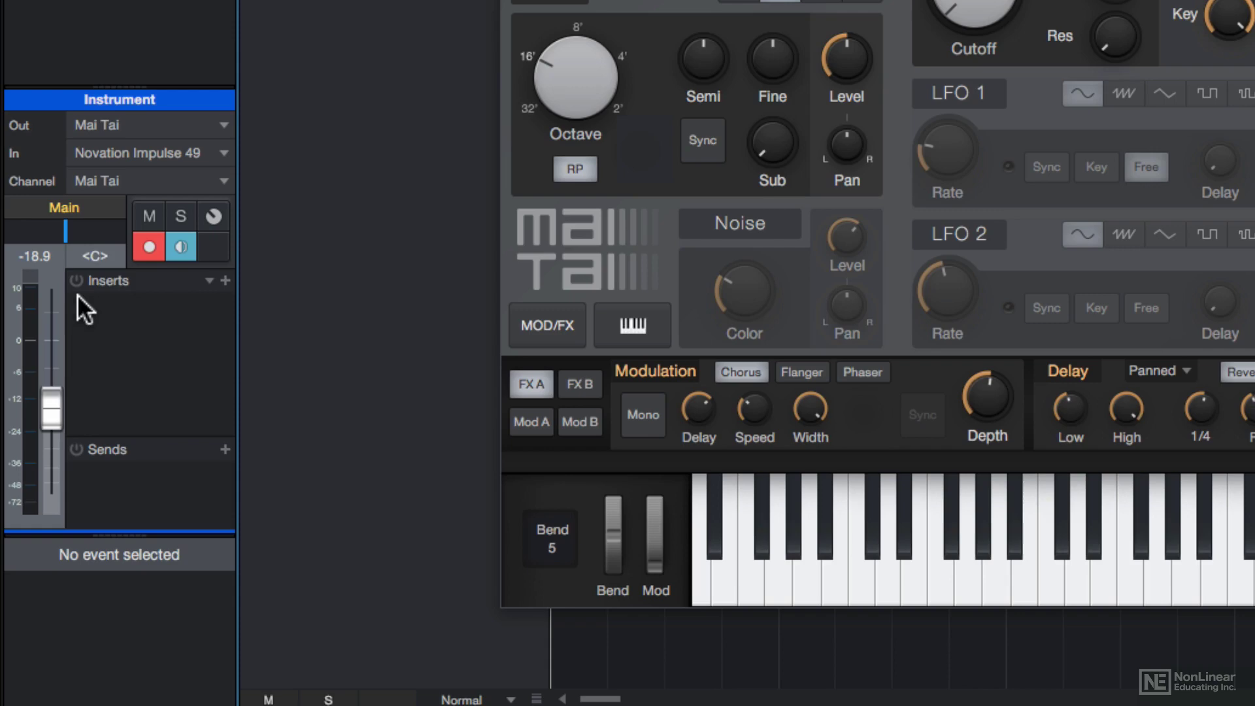
{"action": "left_click_drag", "start_coordinate": [79, 232], "coordinate": [53, 232]}
{"action": "left_click", "coordinate": [149, 216]}
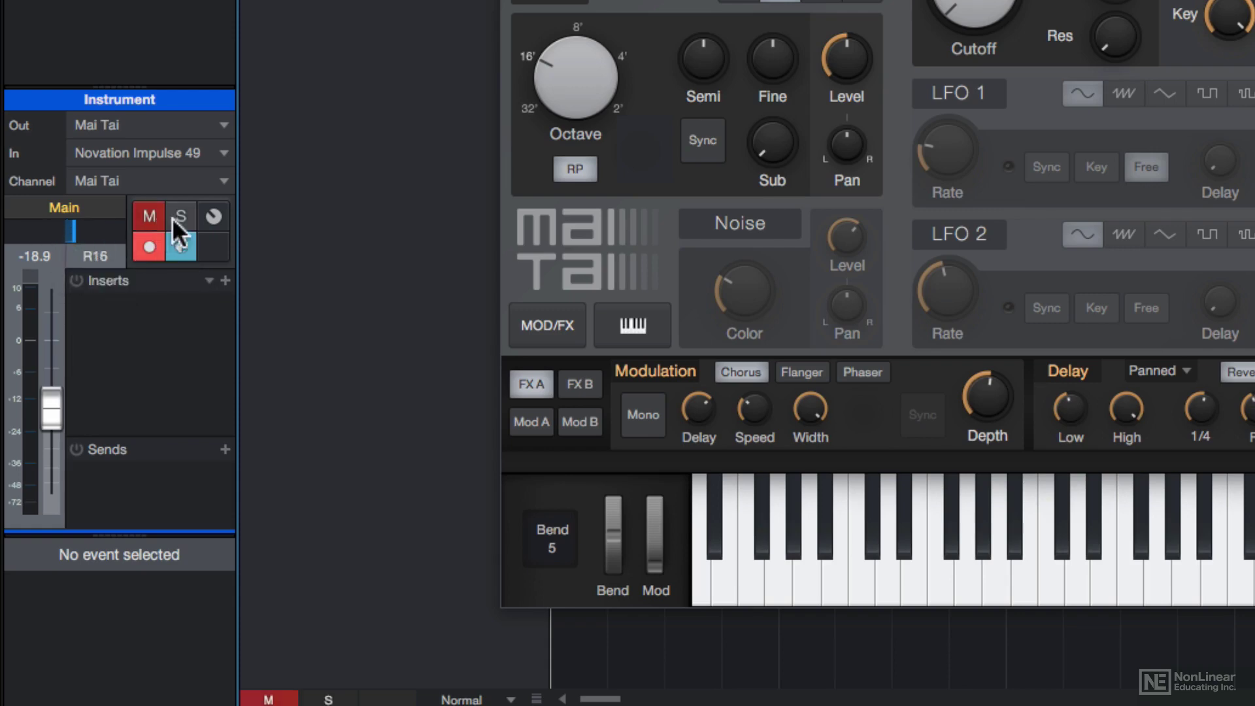
{"action": "left_click", "coordinate": [180, 216]}
{"action": "left_click", "coordinate": [155, 251]}
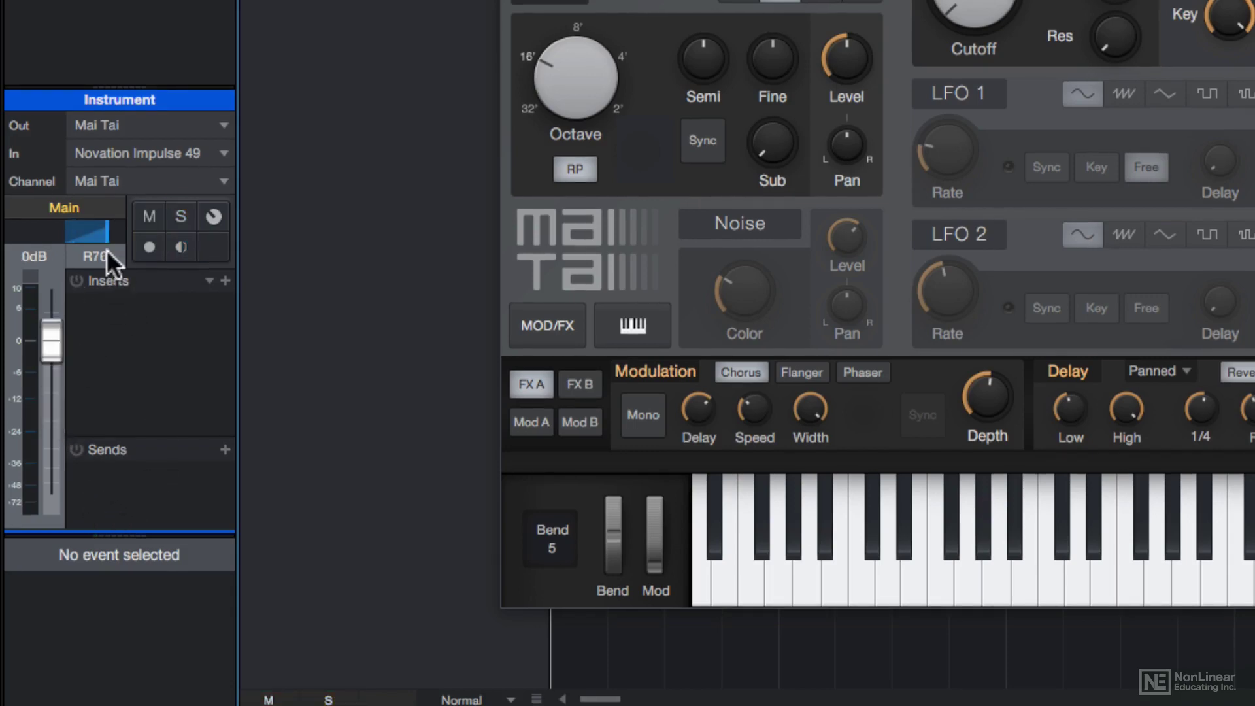
{"action": "left_click", "coordinate": [97, 230], "text": "alt"}
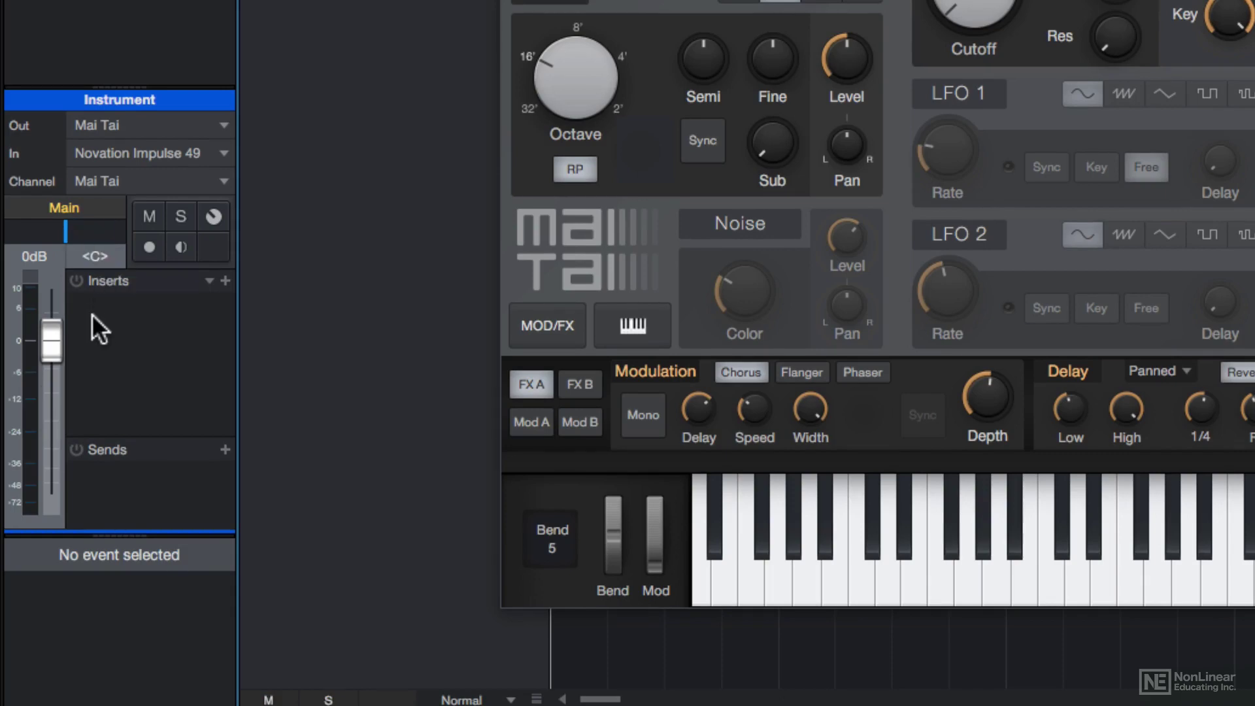
Confirm Novation Impulse 49 as the MIDI input and check the output instrument list
{"action": "left_click", "coordinate": [221, 152]}
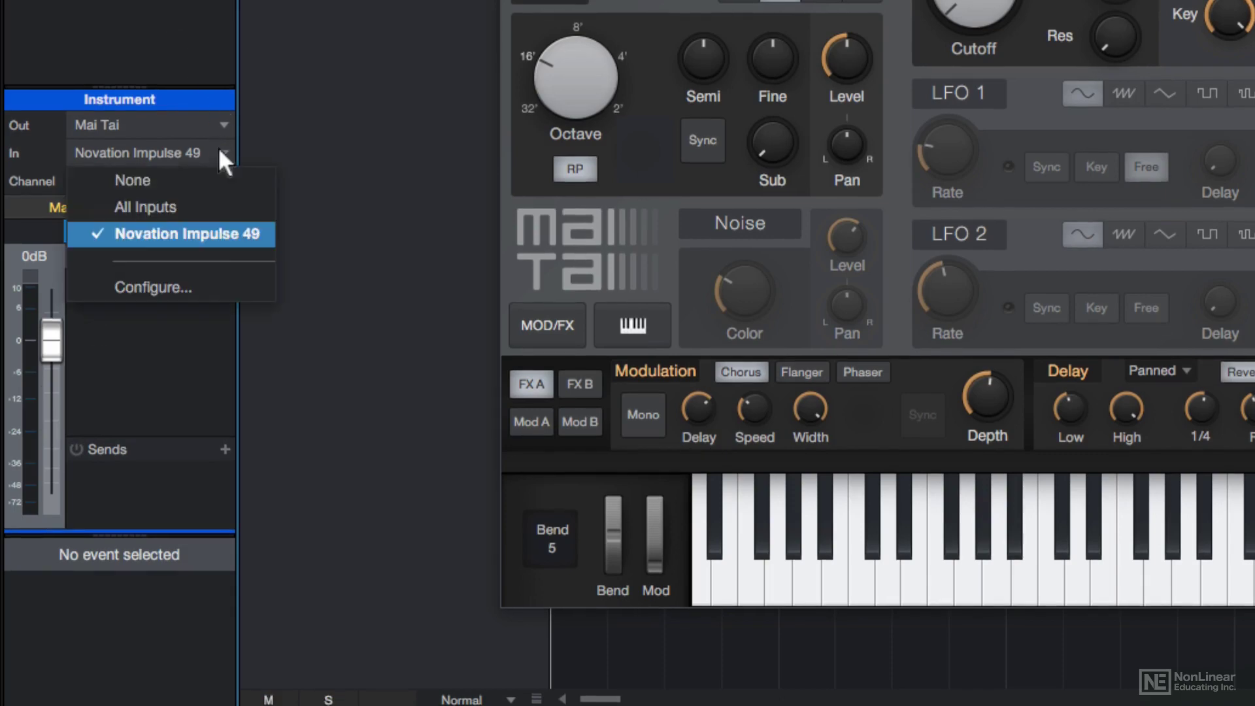
{"action": "left_click", "coordinate": [210, 236]}
{"action": "left_click", "coordinate": [175, 124]}
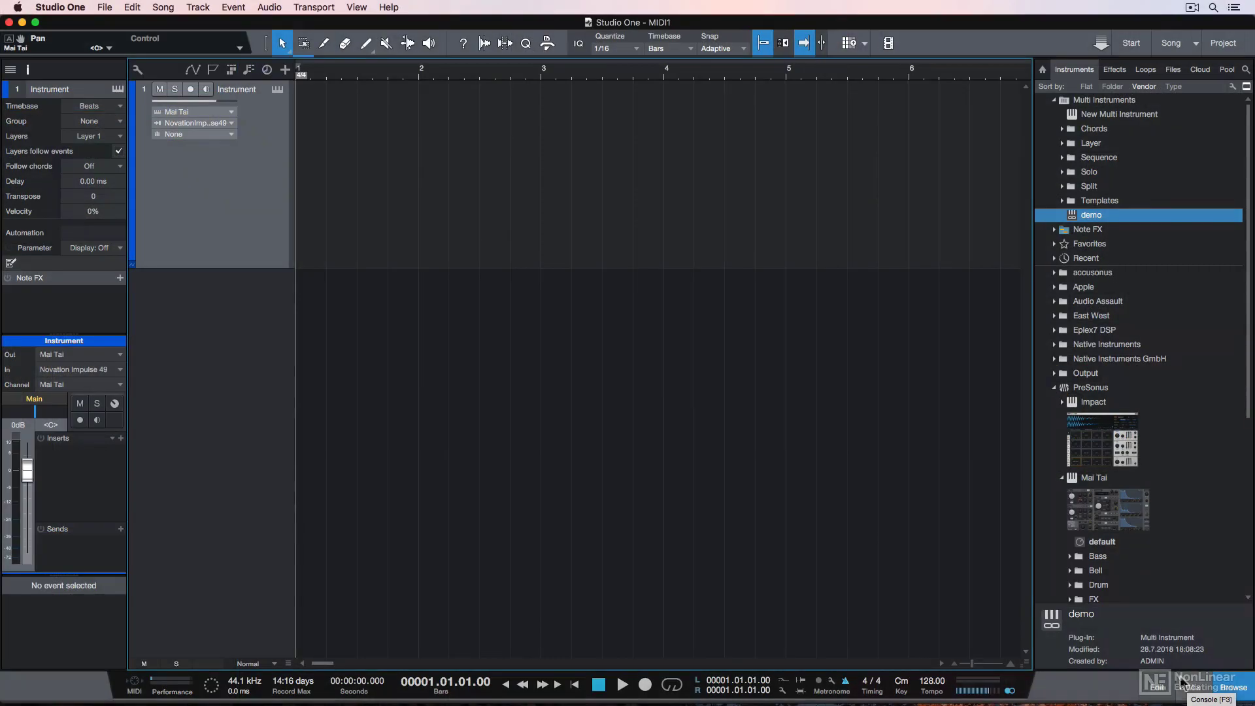
Insert Mai Tai on the track, set its mixer channel to -3.3 dB, and show the Instruments list
{"action": "left_click_drag", "start_coordinate": [1122, 504], "coordinate": [1075, 498]}
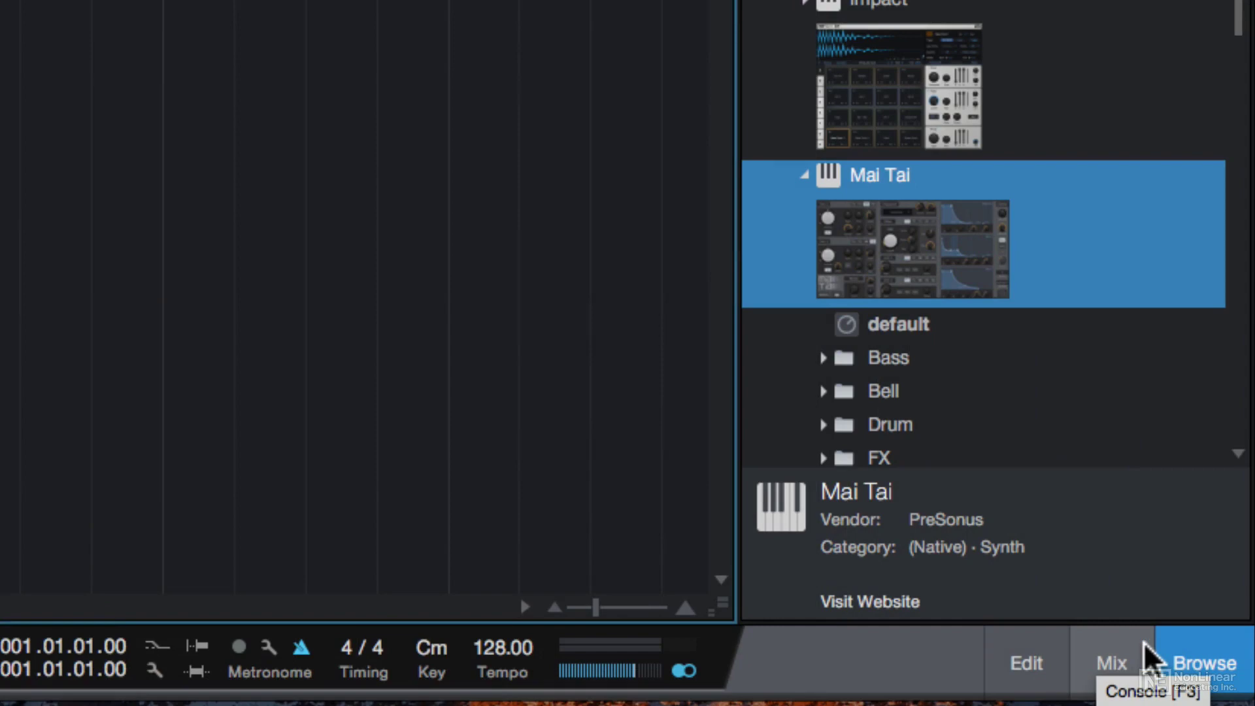
{"action": "left_click", "coordinate": [1143, 645]}
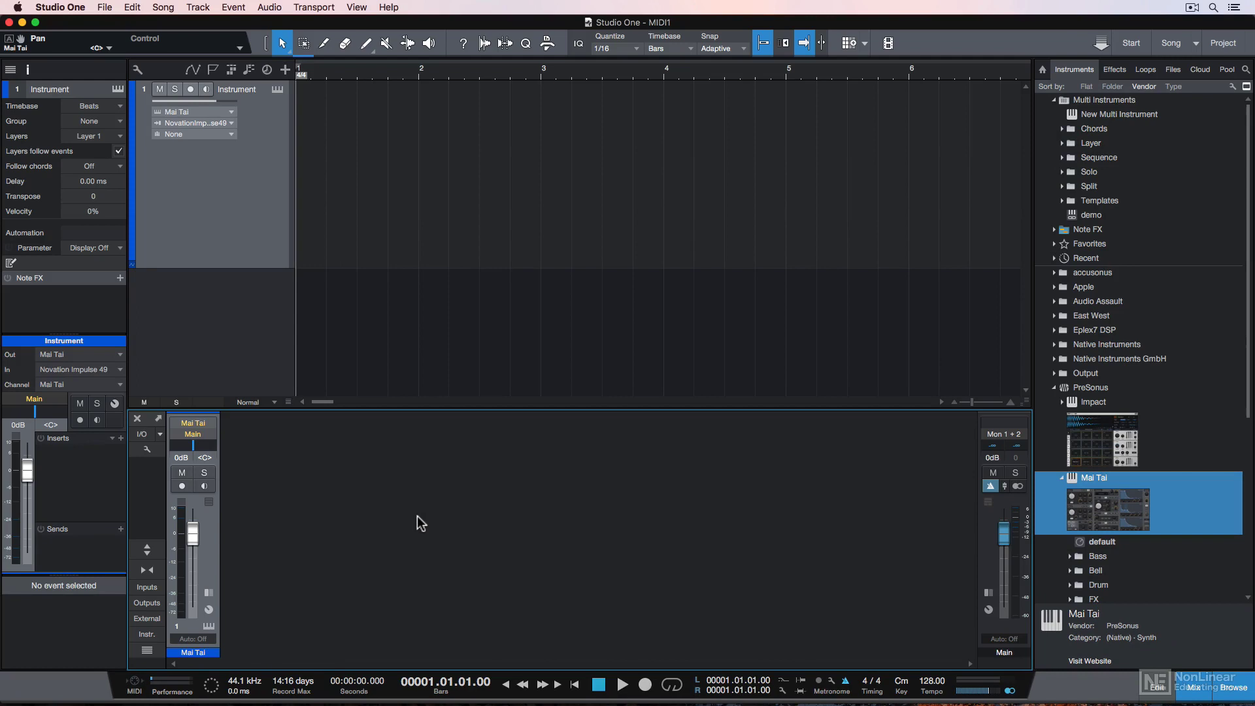
{"action": "mouse_move", "coordinate": [193, 532]}
{"action": "left_mouse_down"}
{"action": "mouse_move", "coordinate": [210, 585]}
{"action": "mouse_move", "coordinate": [208, 542]}
{"action": "left_mouse_up"}
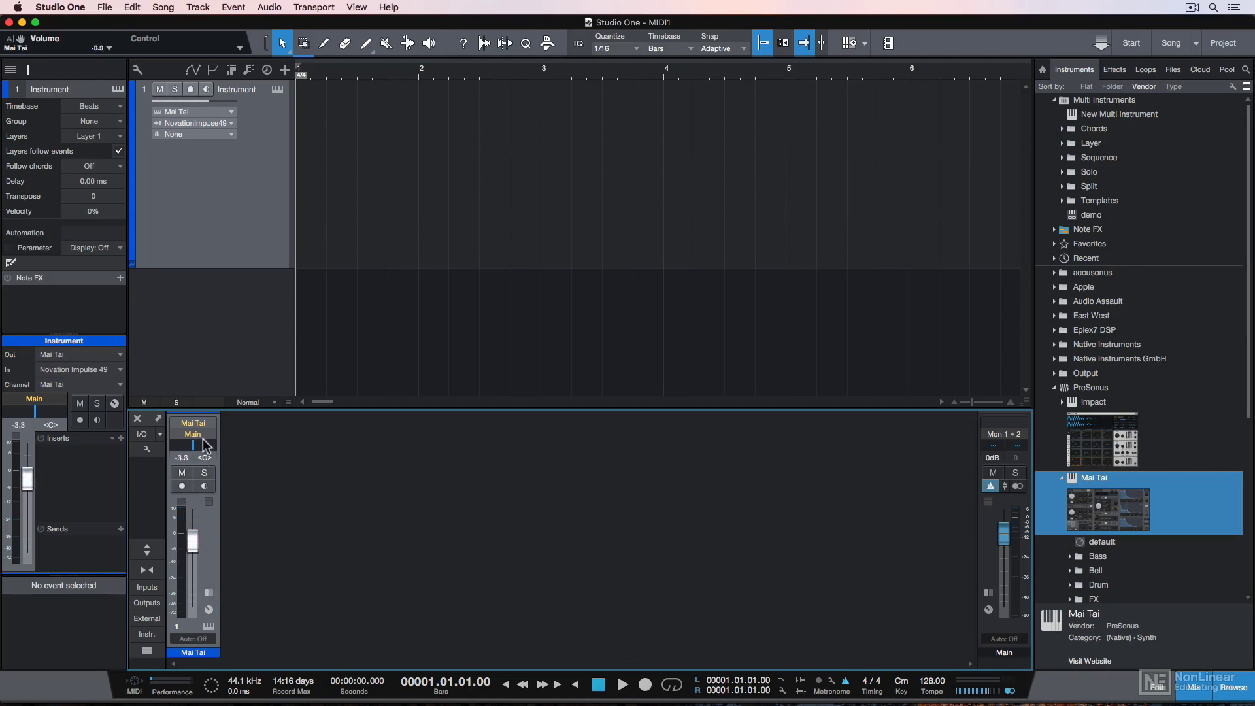
{"action": "left_click", "coordinate": [156, 636]}
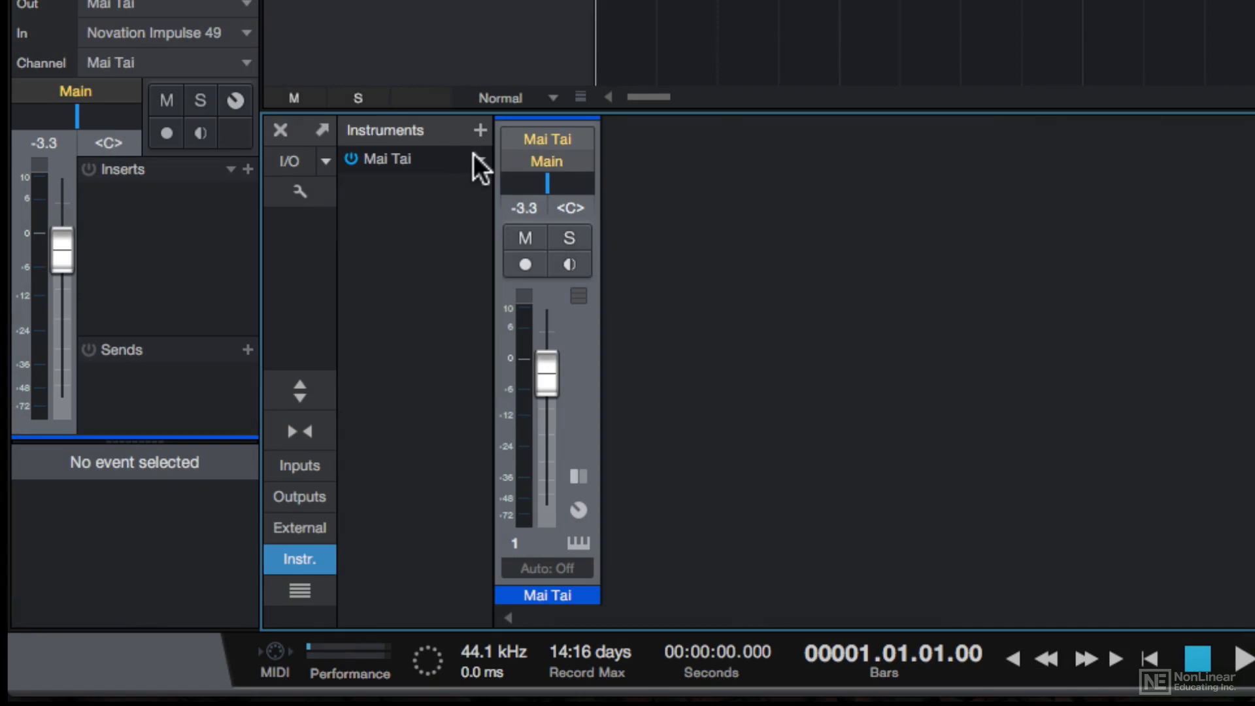
Add PreSonus Presence and load its Presence Studio Grand > Studio Grand preset
{"action": "left_click", "coordinate": [480, 130]}
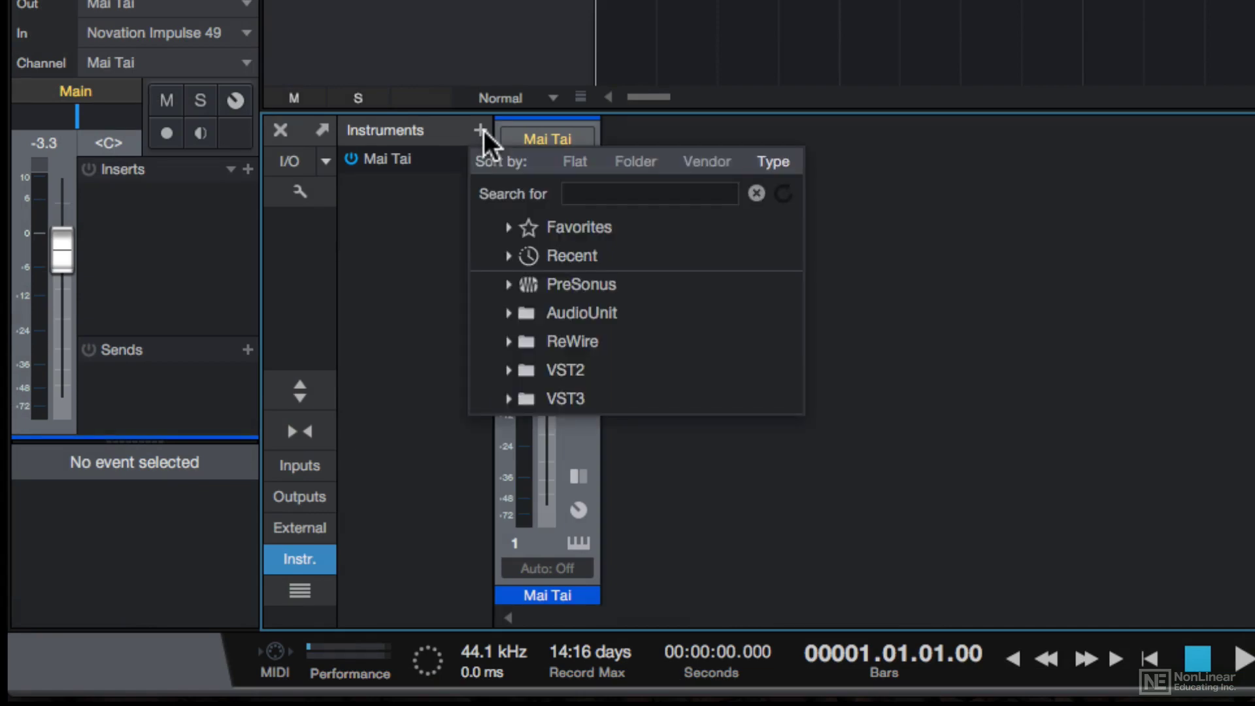
{"action": "left_click", "coordinate": [593, 282]}
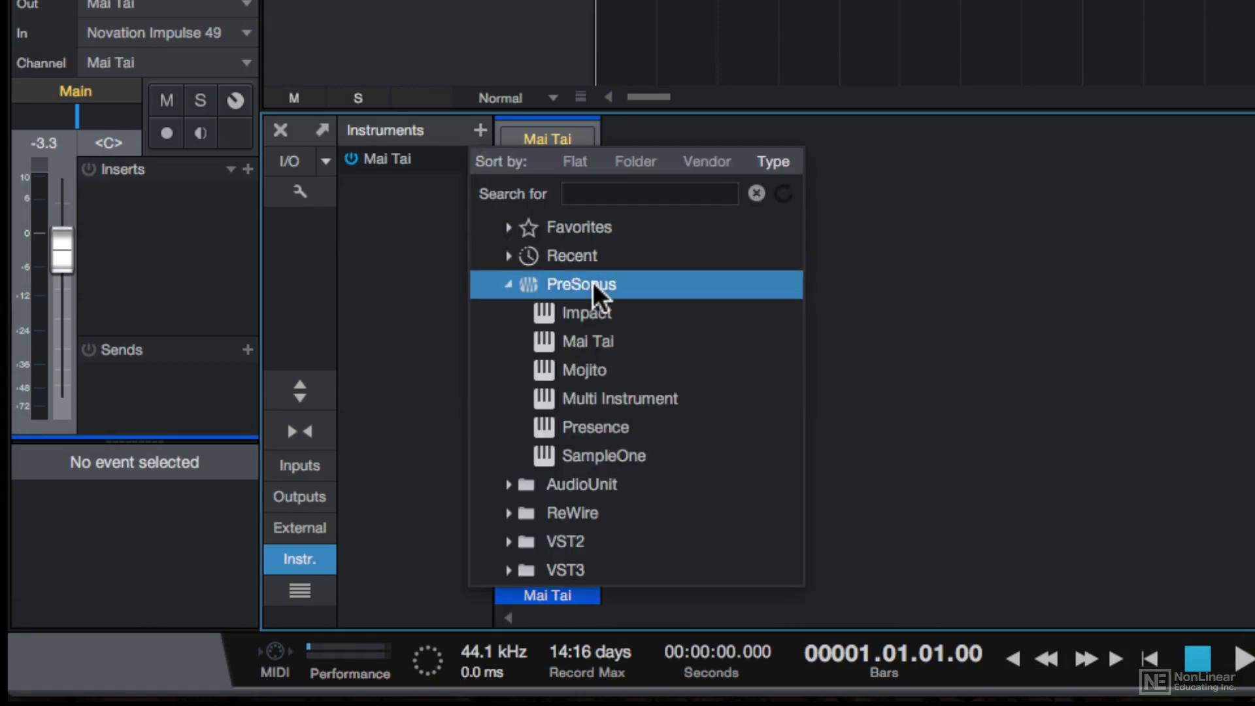
{"action": "left_click", "coordinate": [628, 426]}
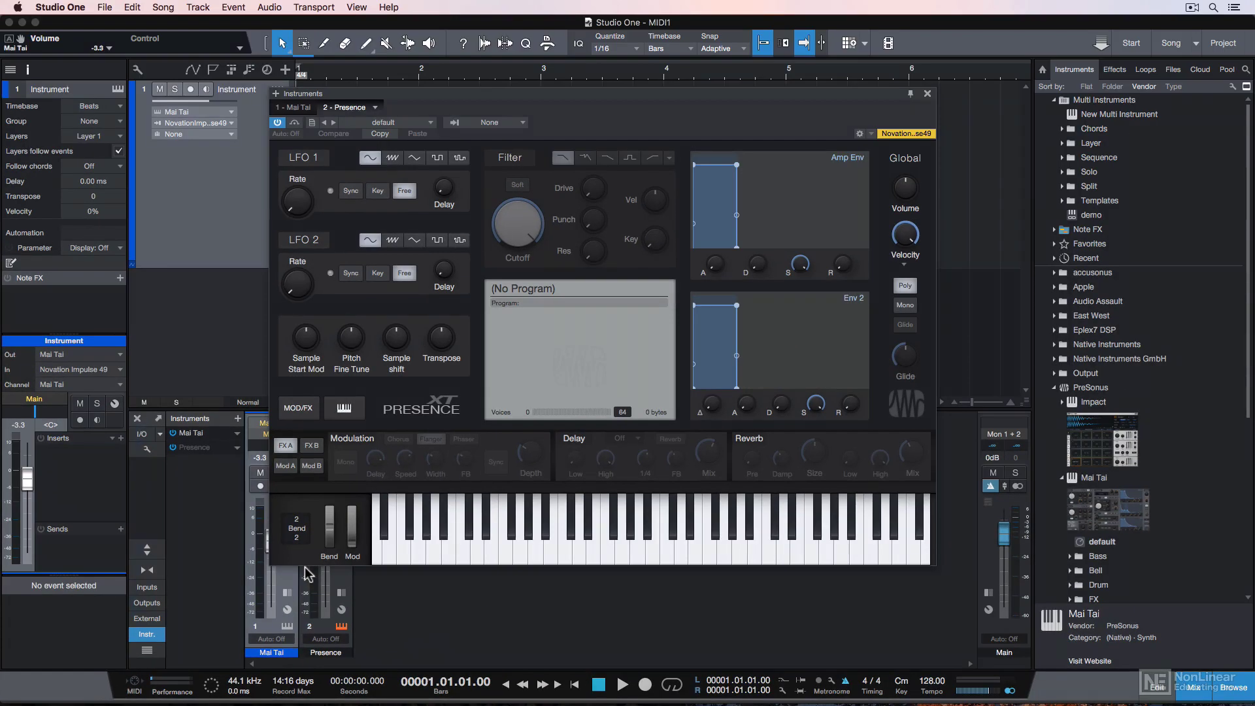
{"action": "left_click", "coordinate": [383, 122]}
{"action": "left_click", "coordinate": [346, 366]}
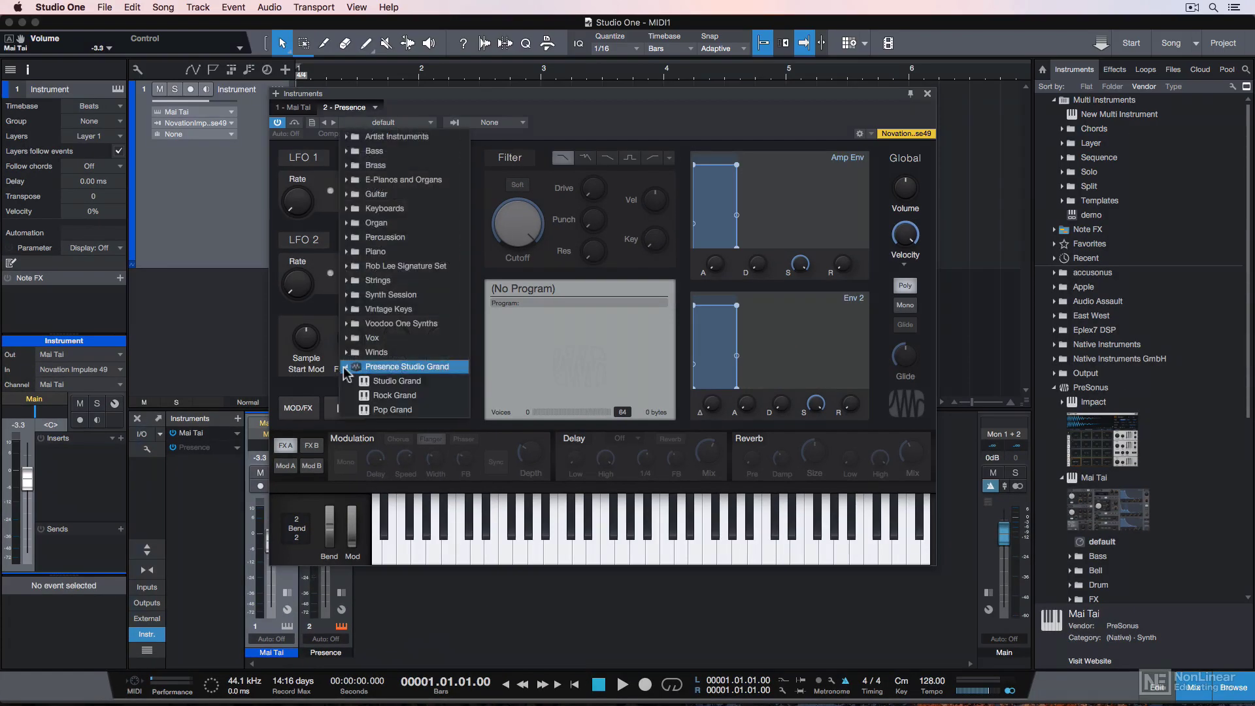
{"action": "left_click", "coordinate": [427, 382]}
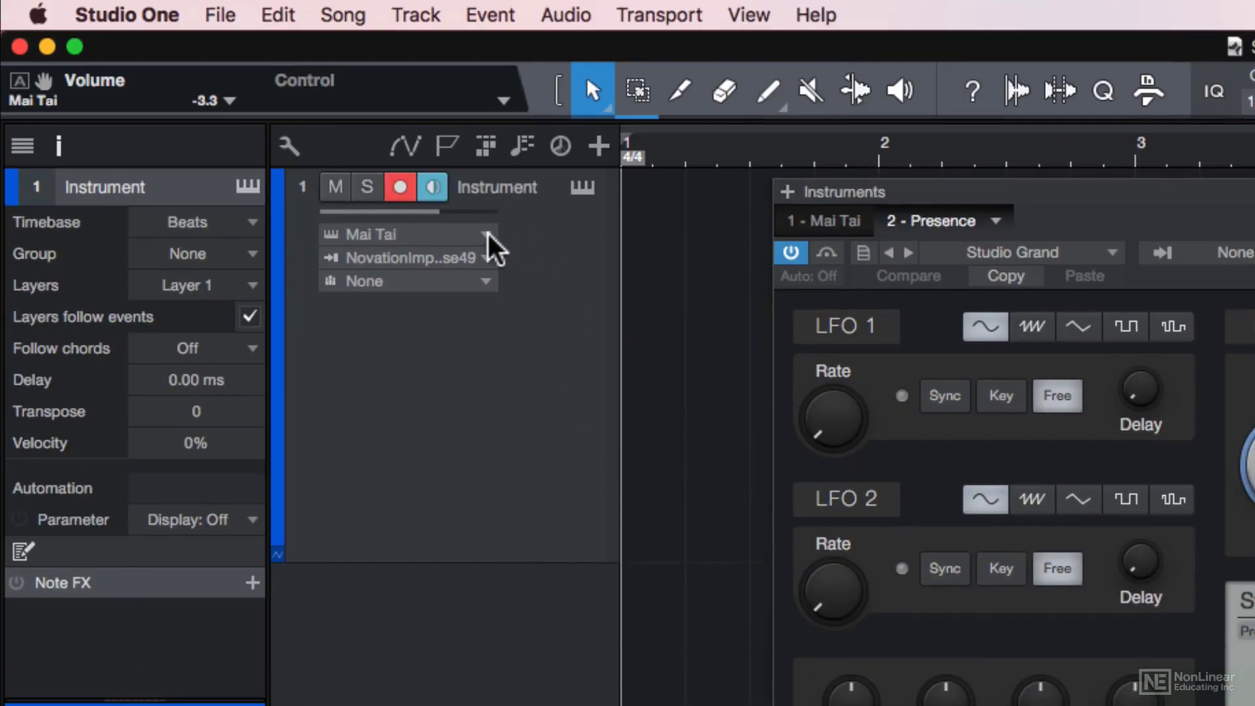
Switch the Instrument track's output from Mai Tai to Presence
{"action": "left_click", "coordinate": [489, 235]}
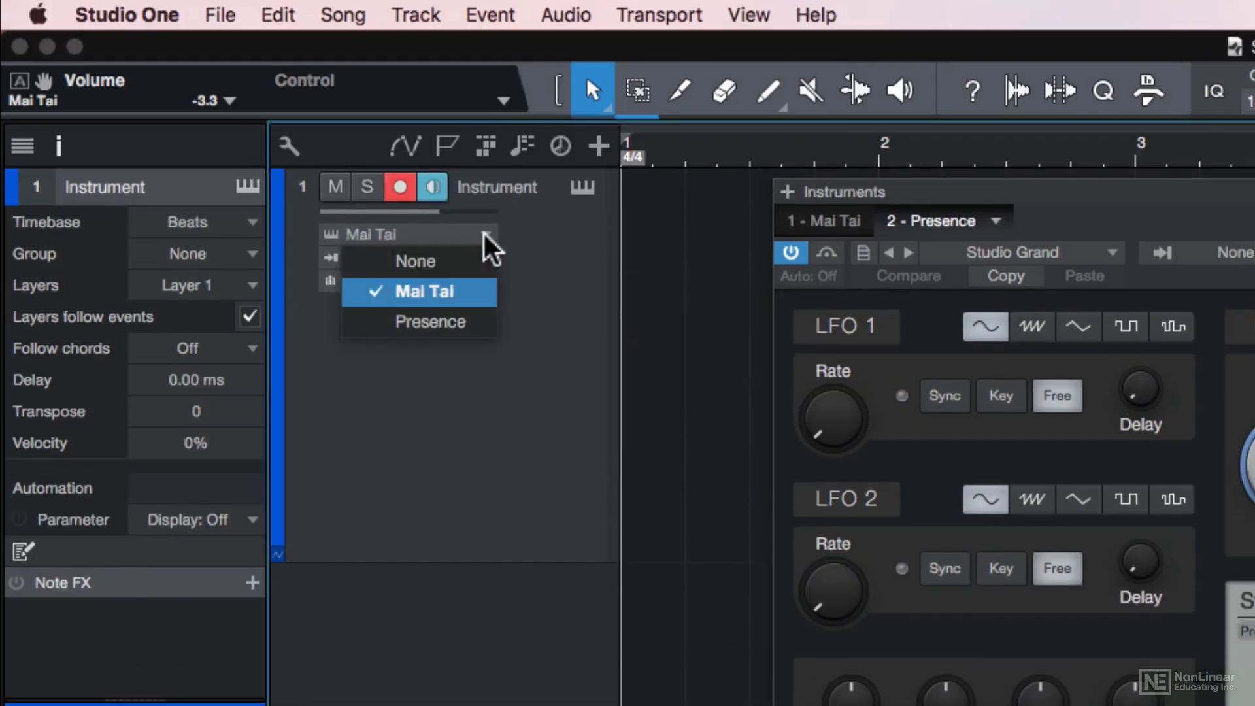
{"action": "left_click", "coordinate": [464, 320]}
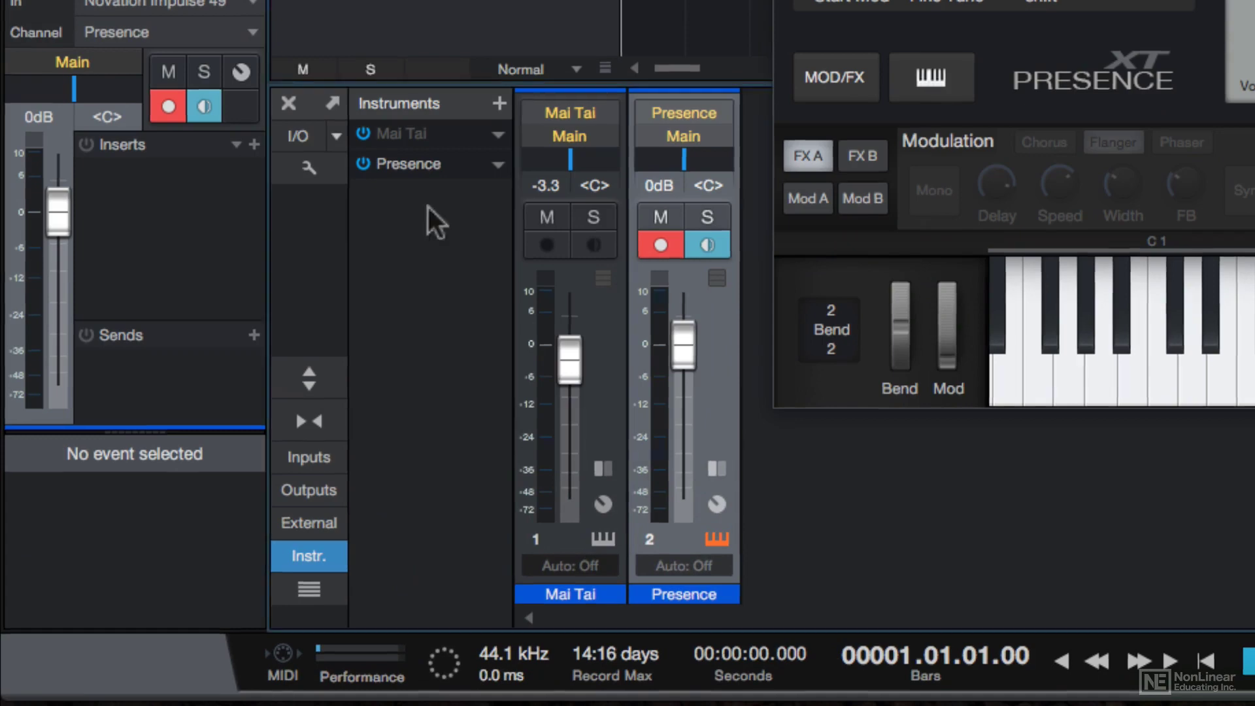
Add a Multi Instrument, merge Presence and Mai Tai into it, and keep it on the track
{"action": "left_click", "coordinate": [500, 103]}
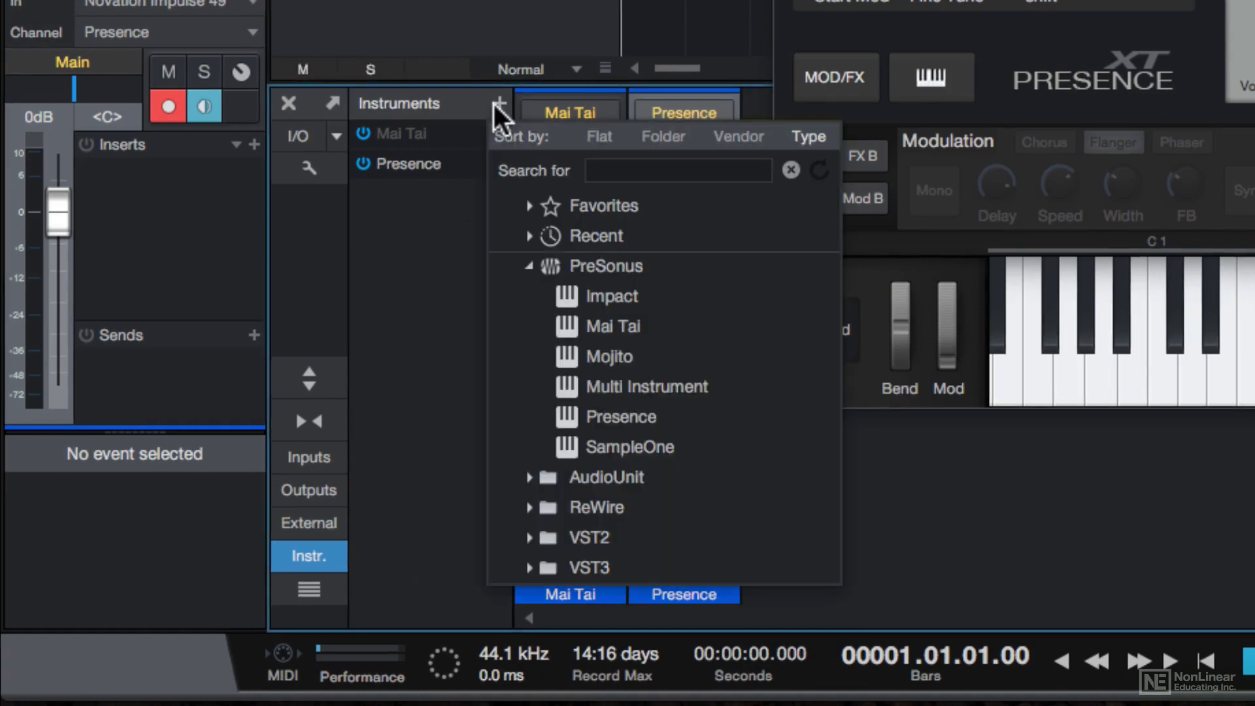
{"action": "left_click", "coordinate": [733, 386]}
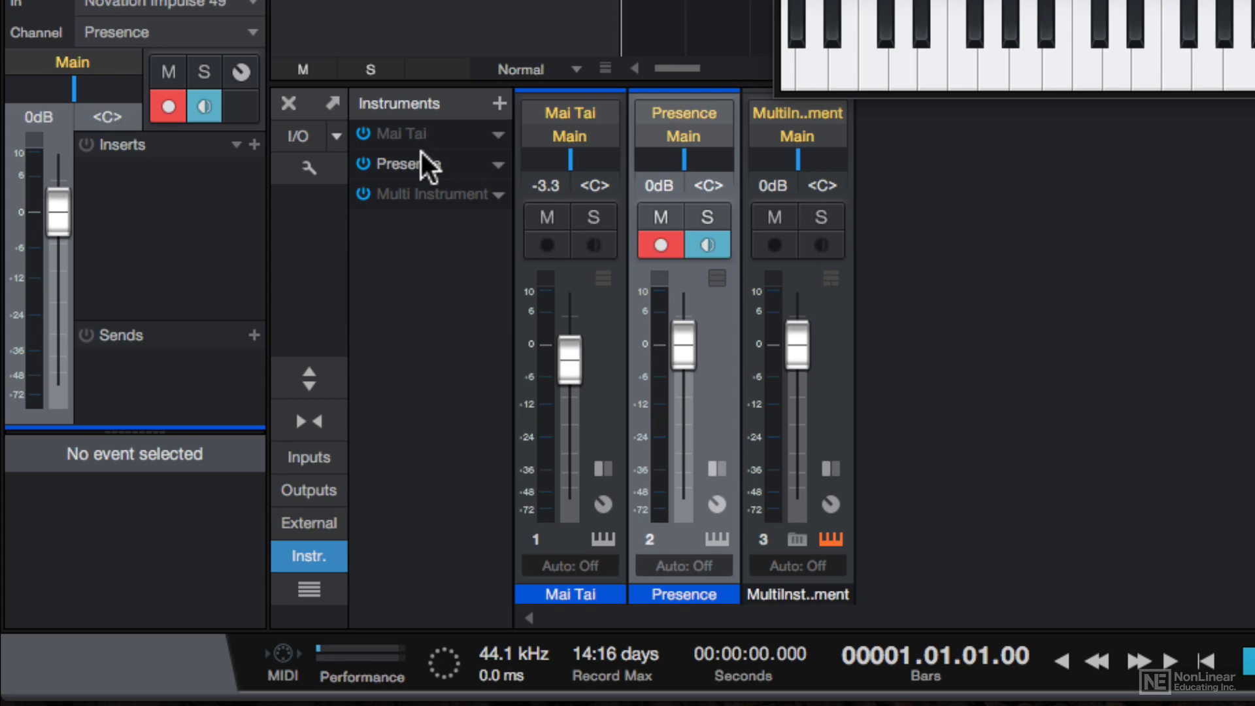
{"action": "left_click_drag", "start_coordinate": [421, 159], "coordinate": [429, 190]}
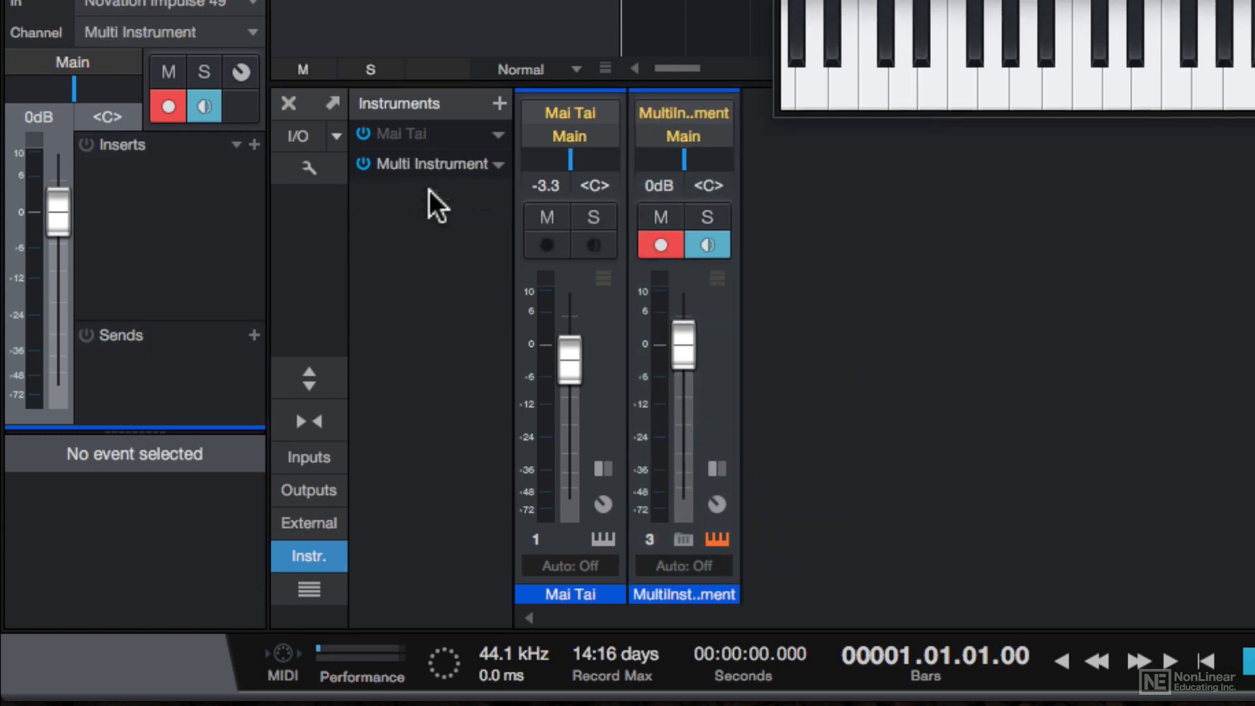
{"action": "left_click_drag", "start_coordinate": [416, 135], "coordinate": [418, 155]}
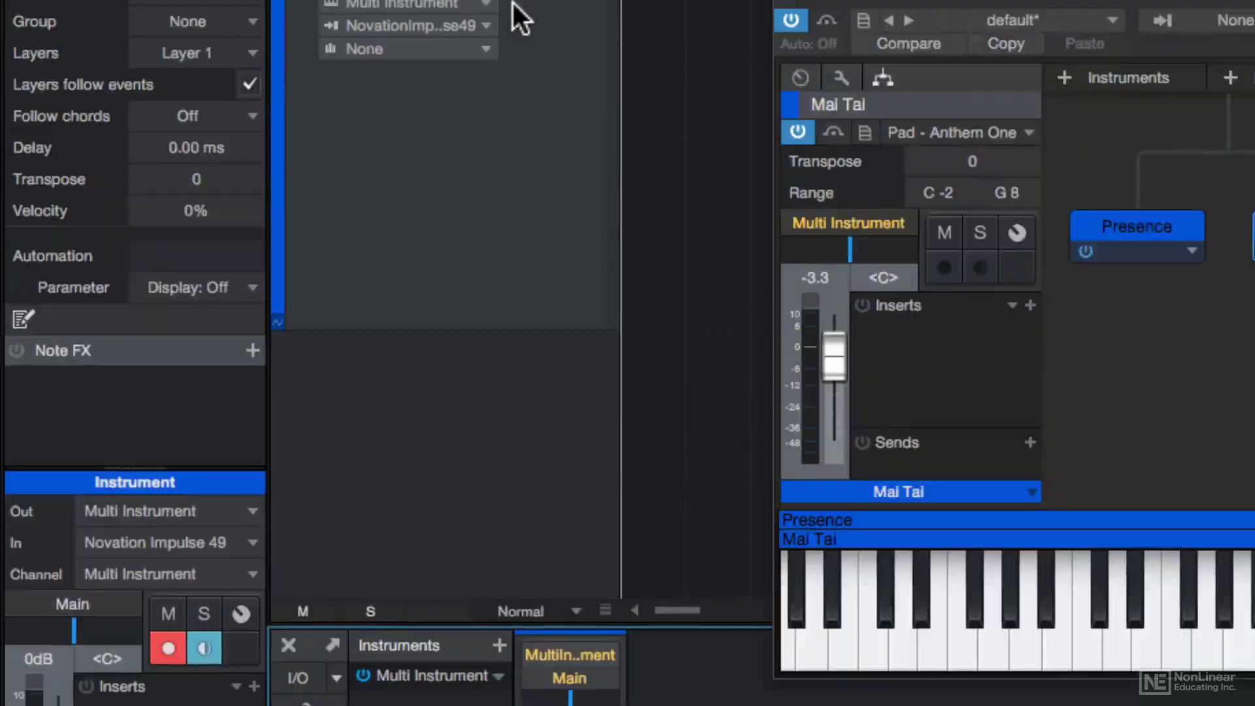
{"action": "left_click", "coordinate": [493, 241]}
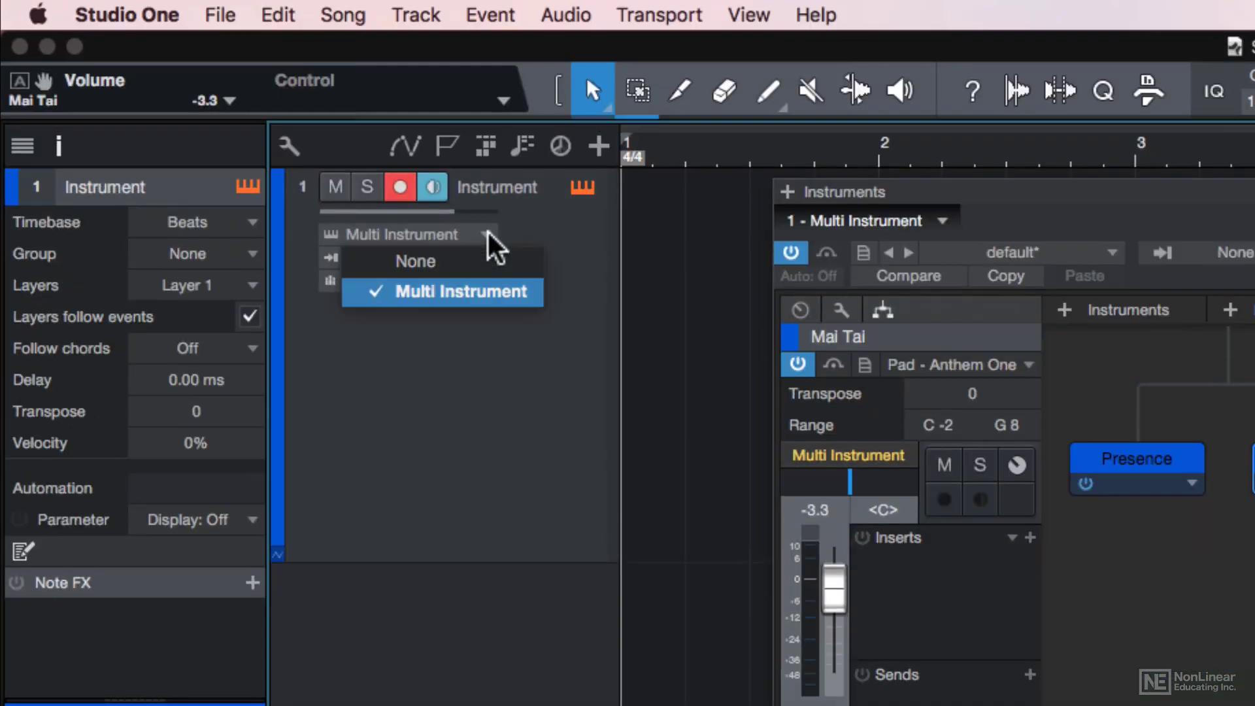
{"action": "left_click", "coordinate": [517, 291]}
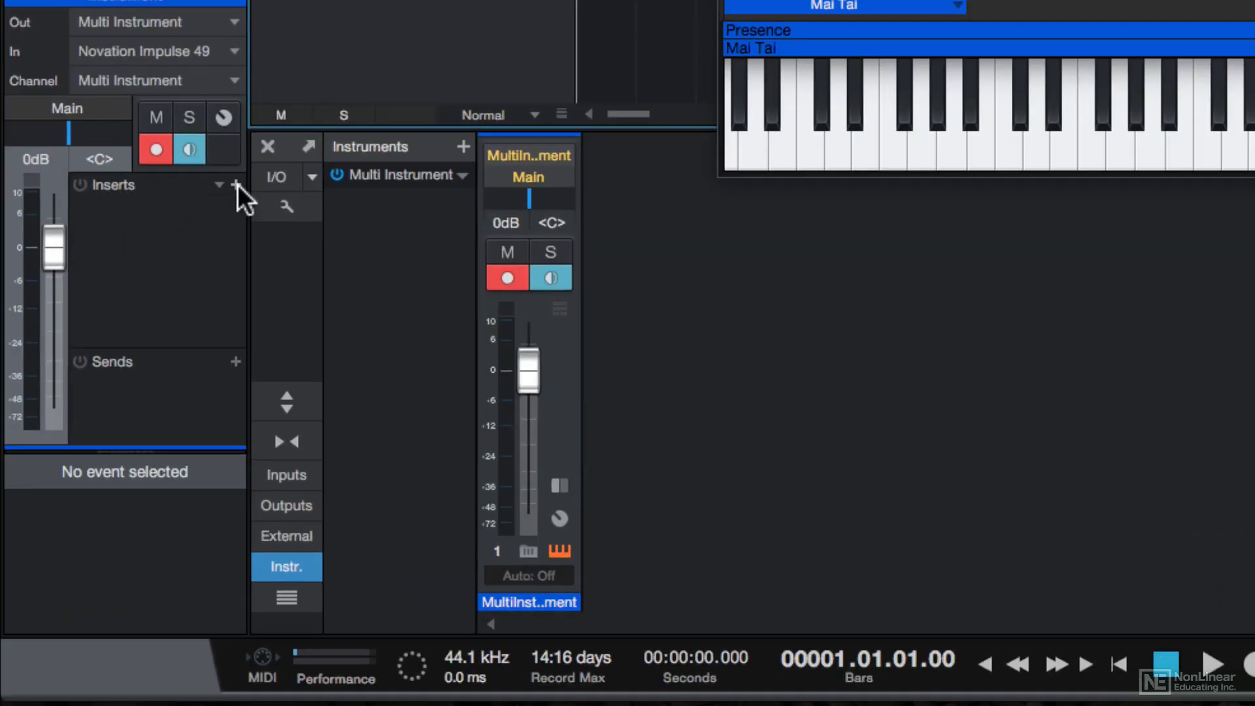
Insert PreSonus Beat Delay on the Multi Instrument channel with Beats at 1/8 D
{"action": "left_click", "coordinate": [237, 185]}
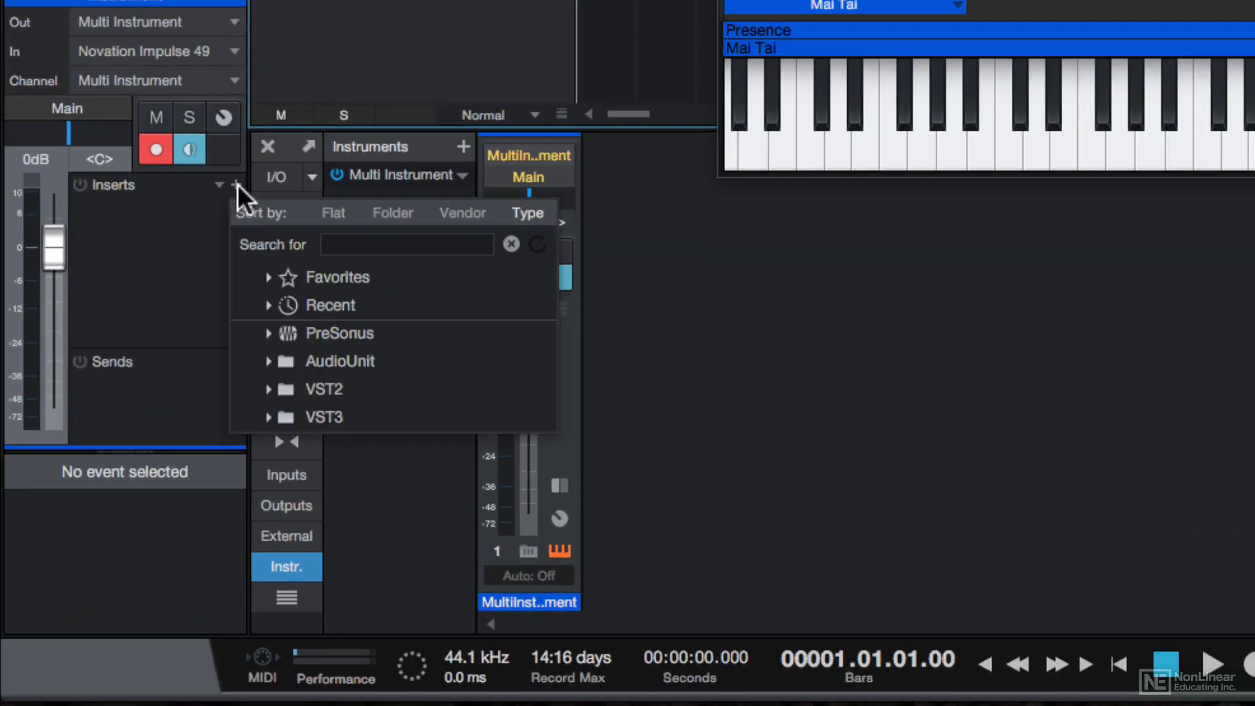
{"action": "left_click", "coordinate": [364, 334]}
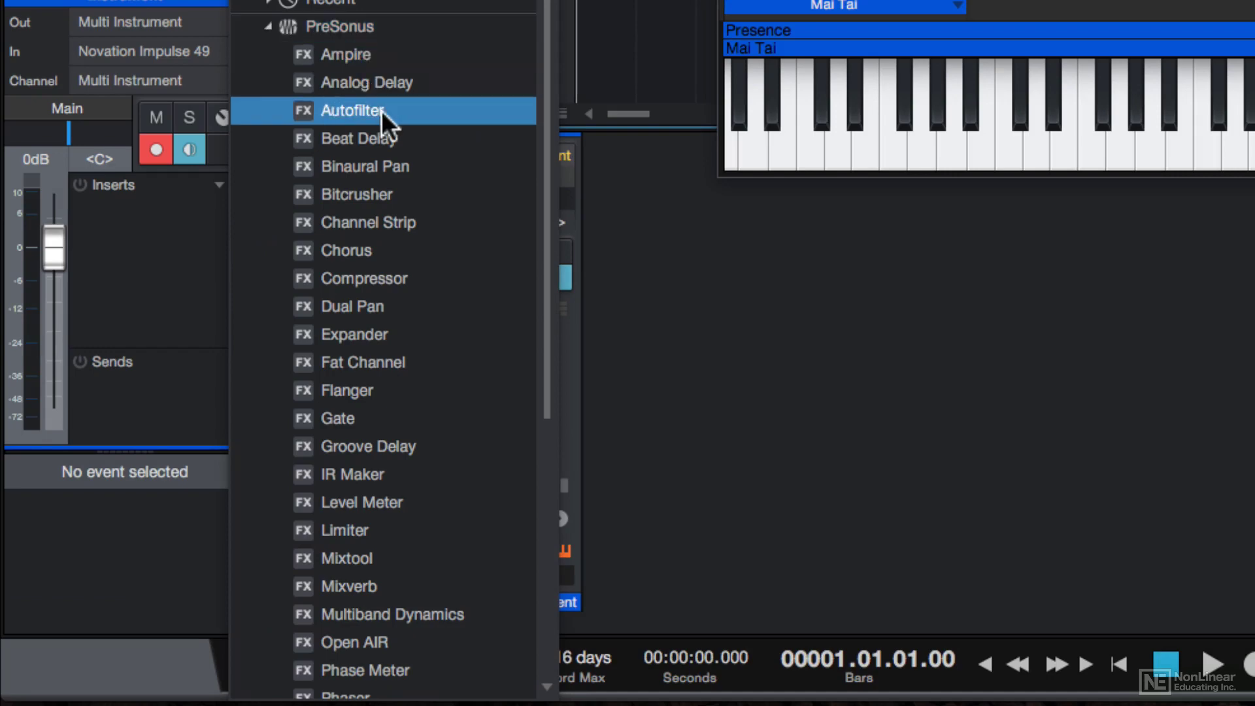
{"action": "left_click", "coordinate": [424, 139]}
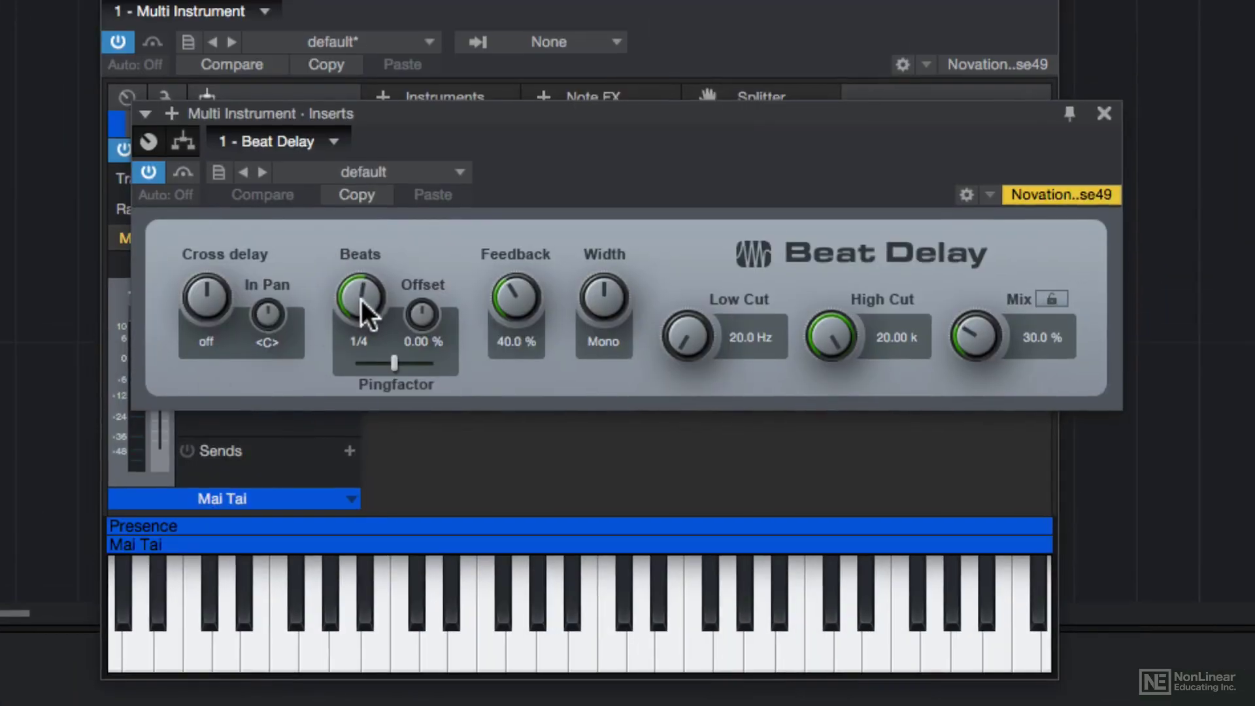
{"action": "left_click_drag", "start_coordinate": [366, 299], "coordinate": [365, 310]}
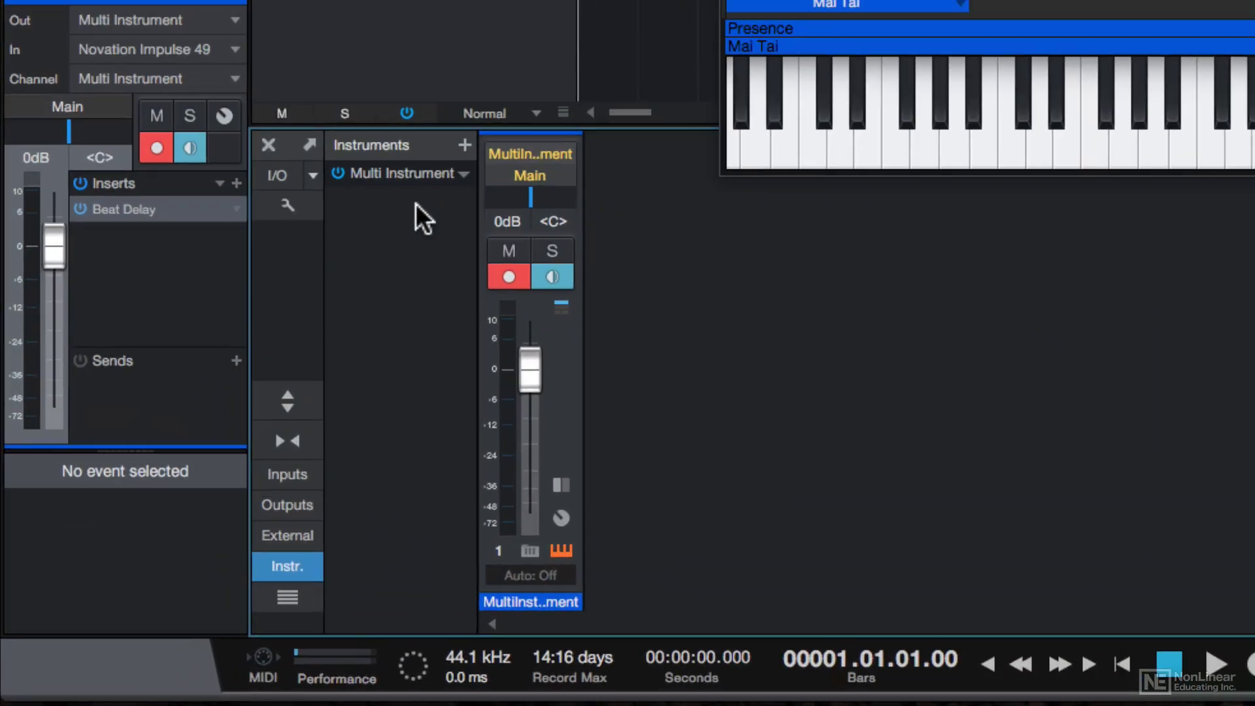
Store the Multi Instrument as a preset named 'Synth Piano Delay 1/8D'
{"action": "left_click", "coordinate": [459, 176]}
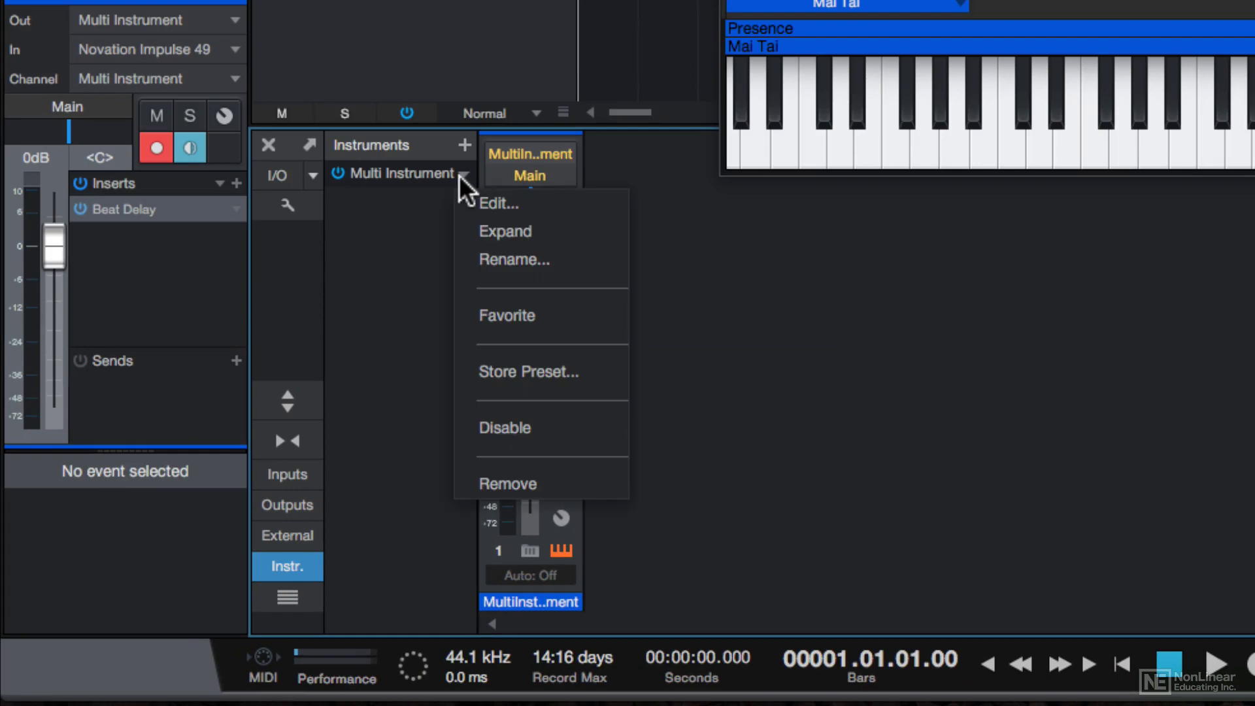
{"action": "left_click", "coordinate": [565, 371]}
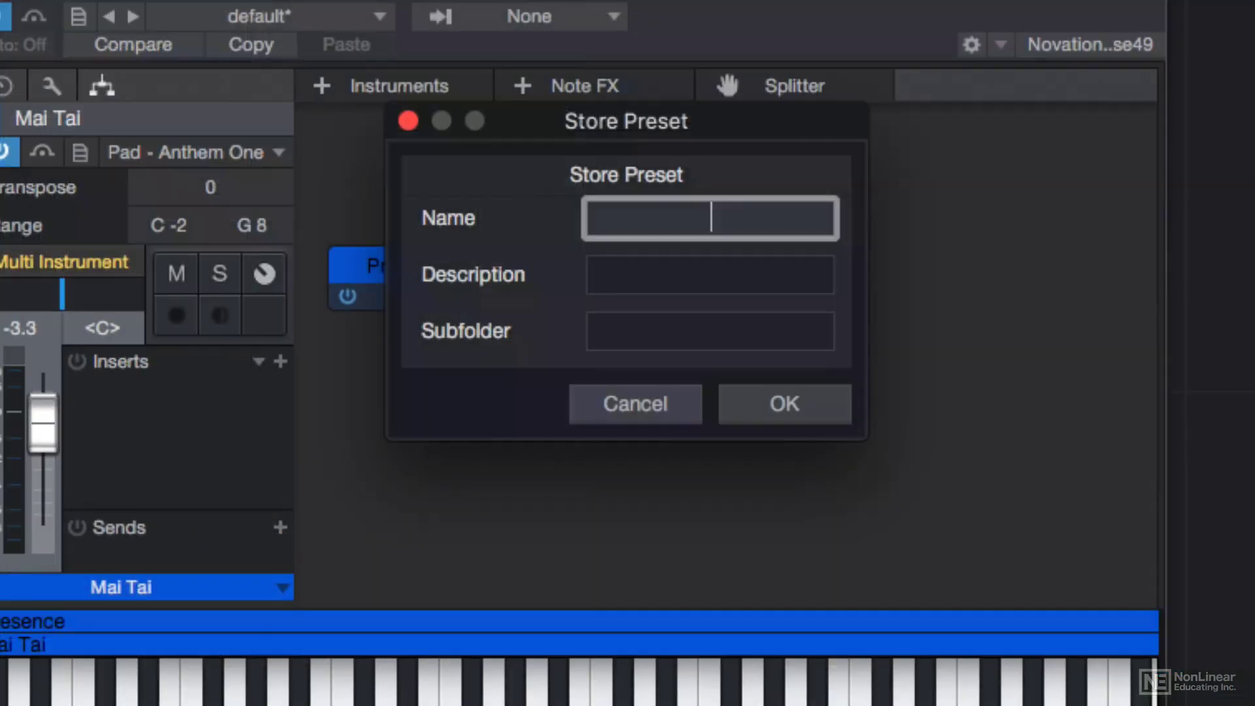
{"action": "type", "text": "Synth Piano"}
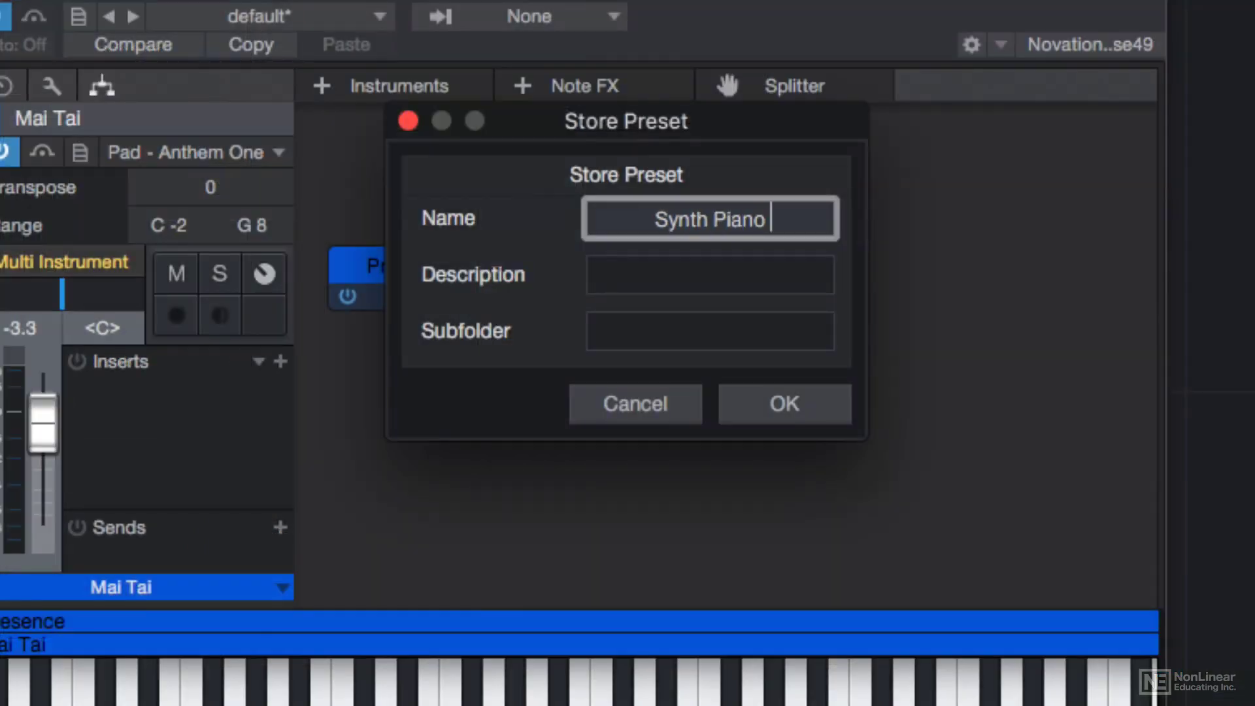
{"action": "type", "text": " Delay 1/8D"}
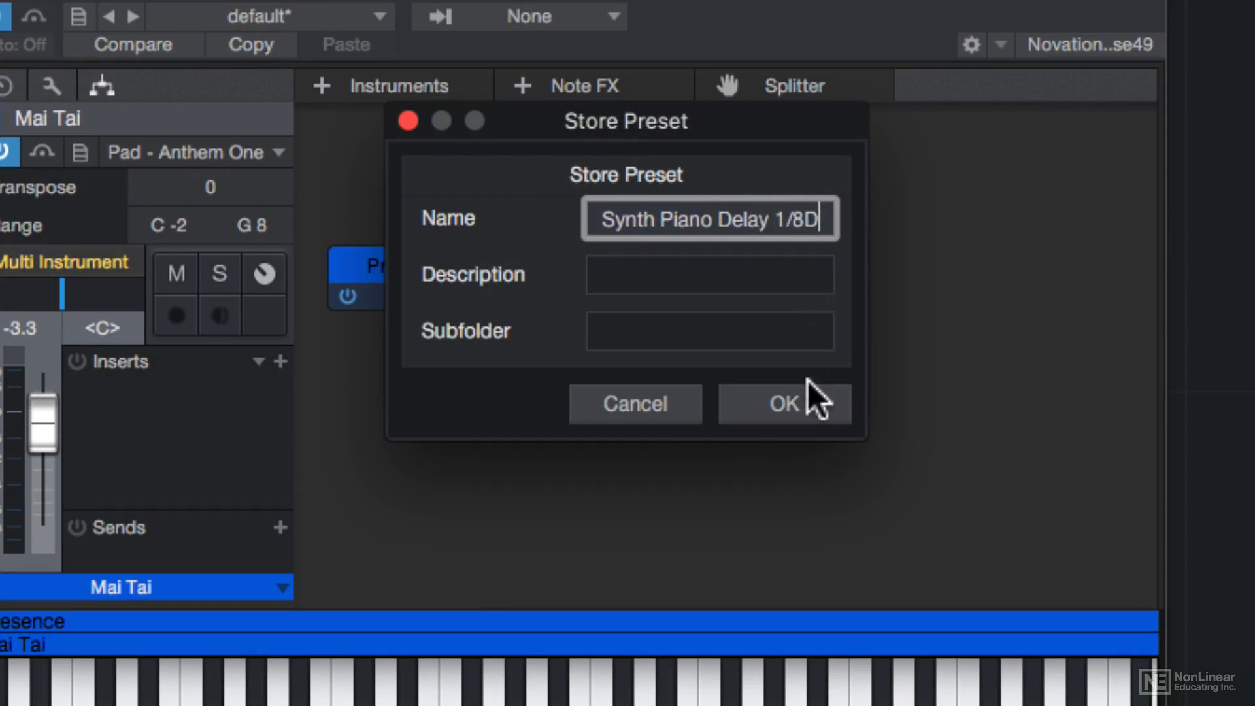
{"action": "left_click", "coordinate": [810, 406]}
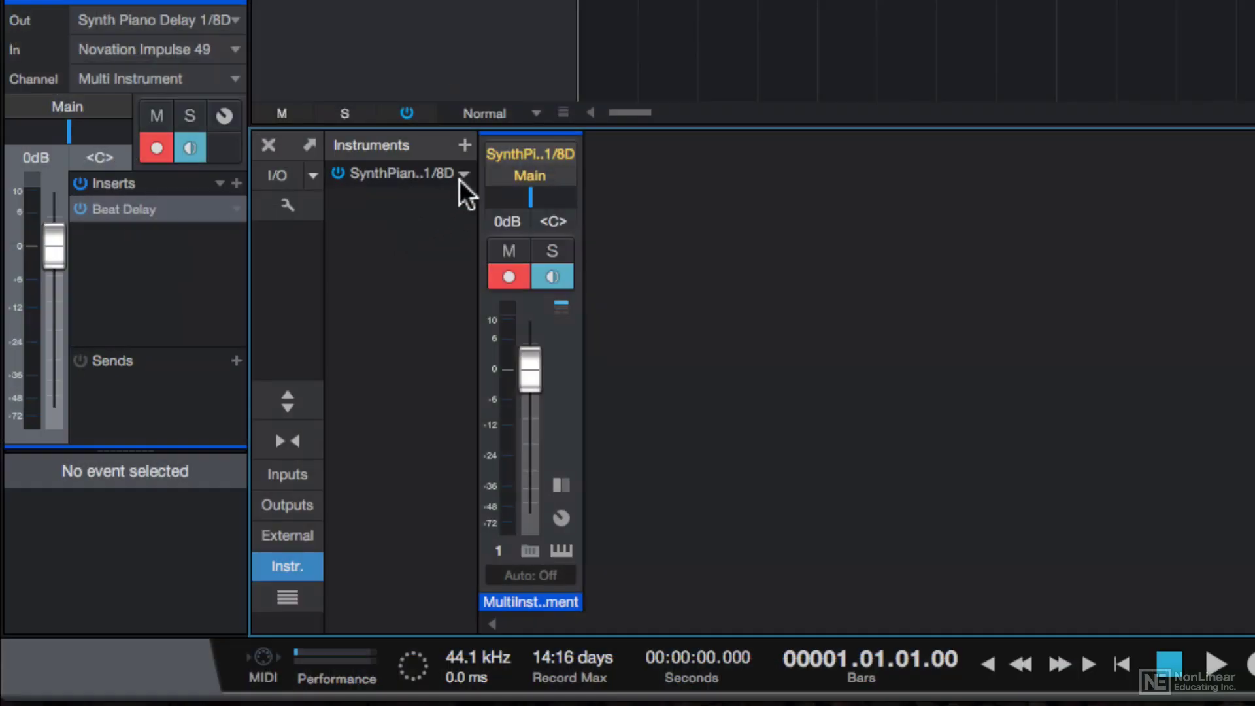
Remove the instrument, then drag the 'Synth Piano Delay 1/8D' multi-instrument preset into the arrangement
{"action": "left_click", "coordinate": [461, 173]}
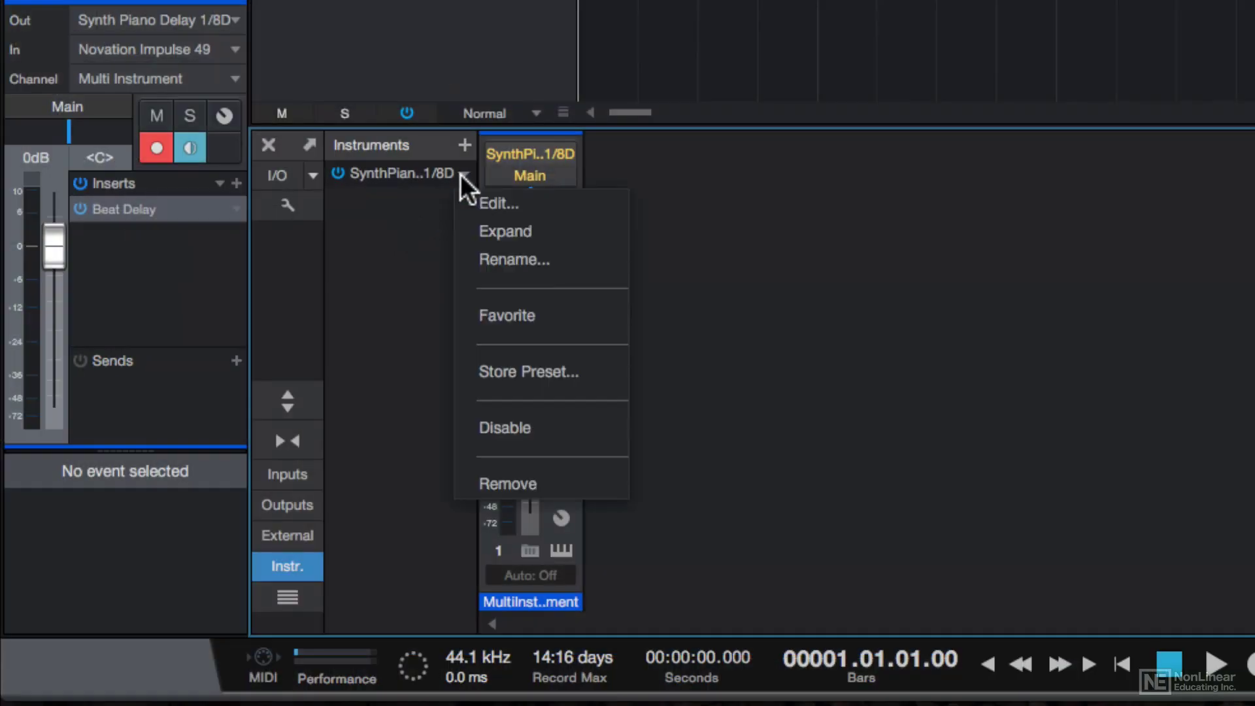
{"action": "left_click", "coordinate": [572, 480]}
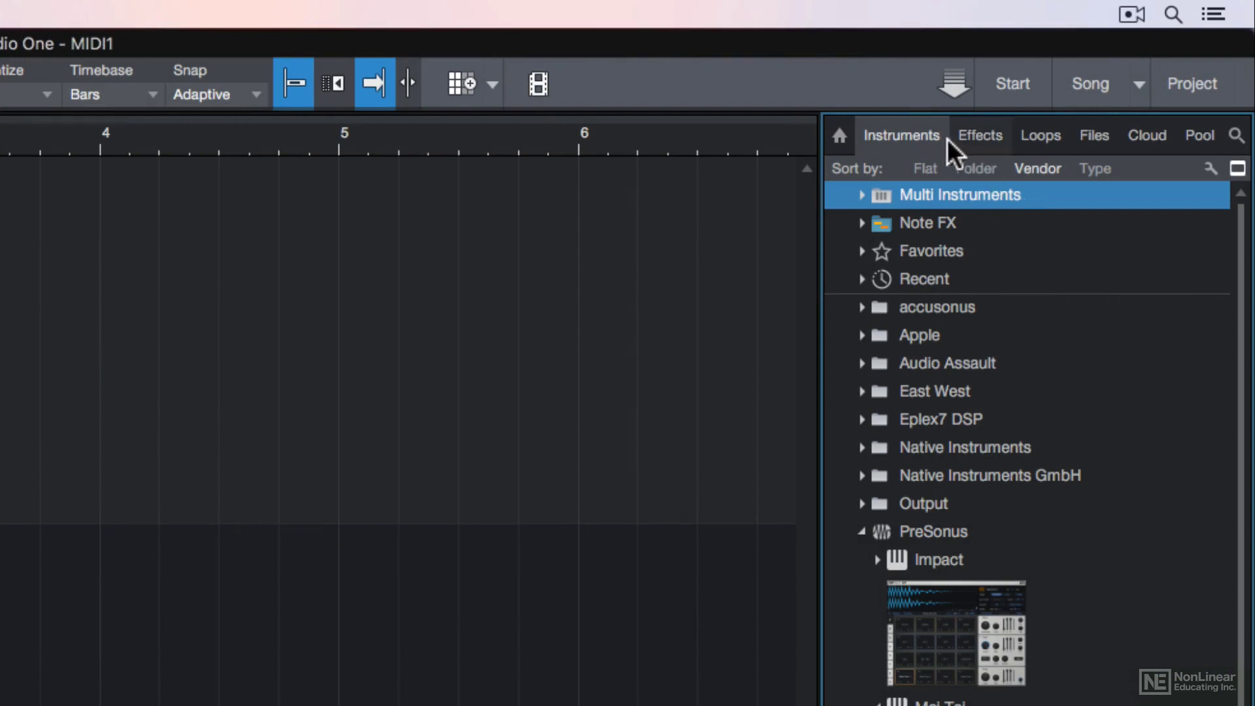
{"action": "left_click", "coordinate": [862, 195]}
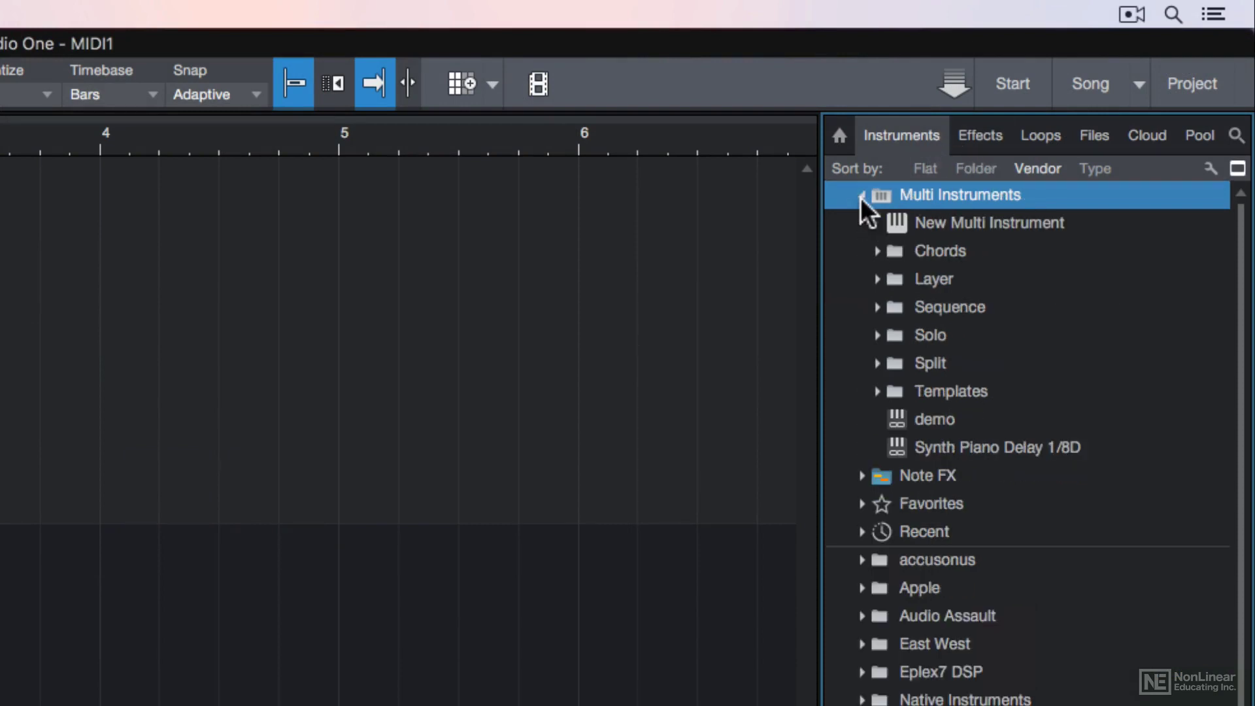
{"action": "left_click", "coordinate": [1104, 447]}
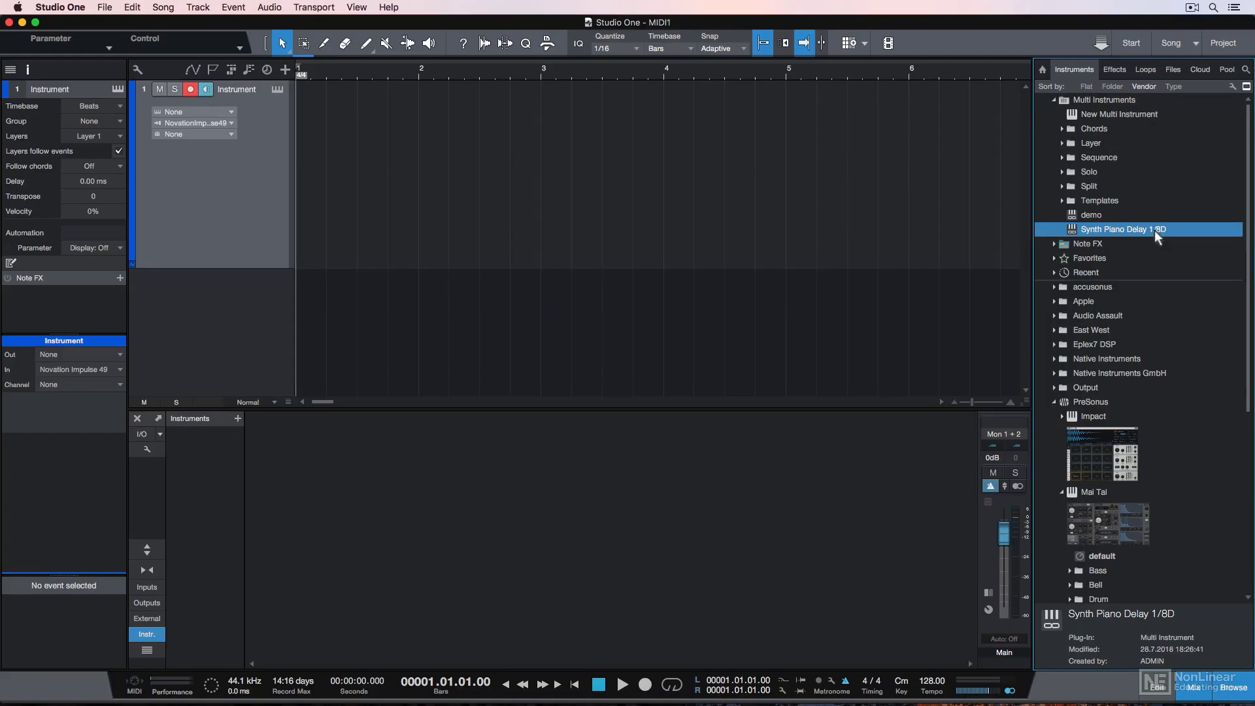
{"action": "left_click_drag", "start_coordinate": [1104, 448], "coordinate": [211, 181]}
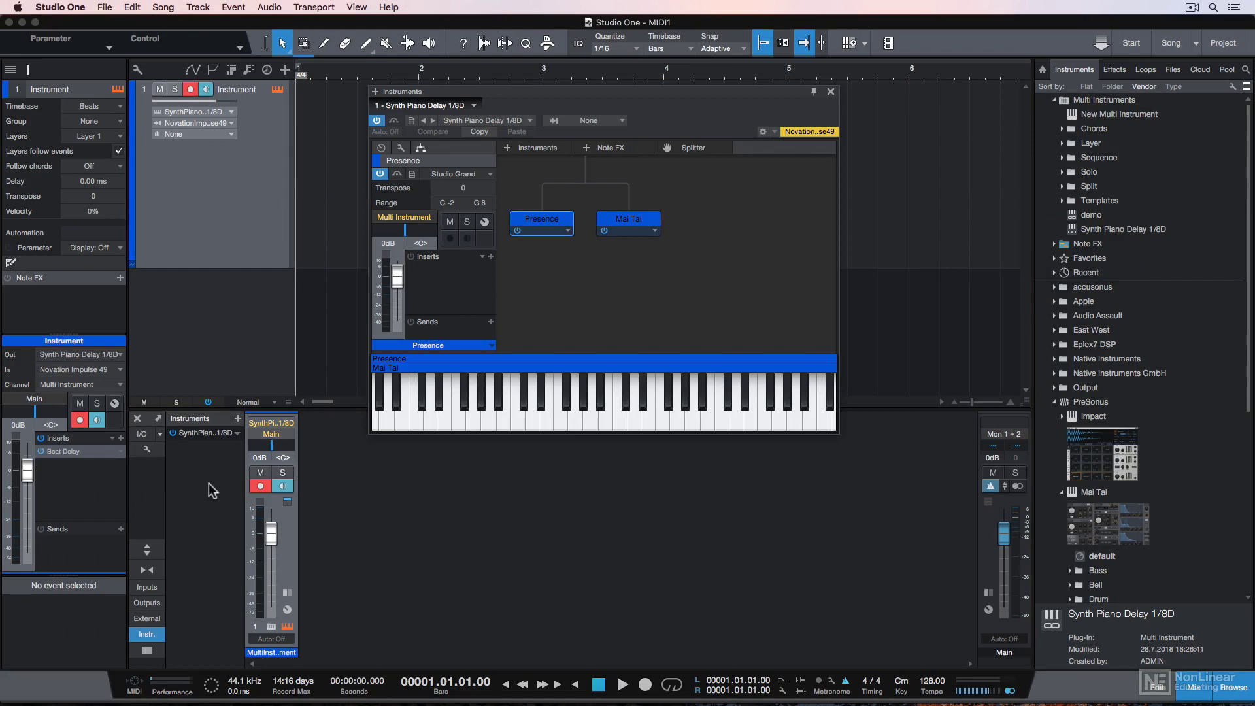
Close the instrument editor and start recording a MIDI part on the new track
{"action": "key", "text": "super+w"}
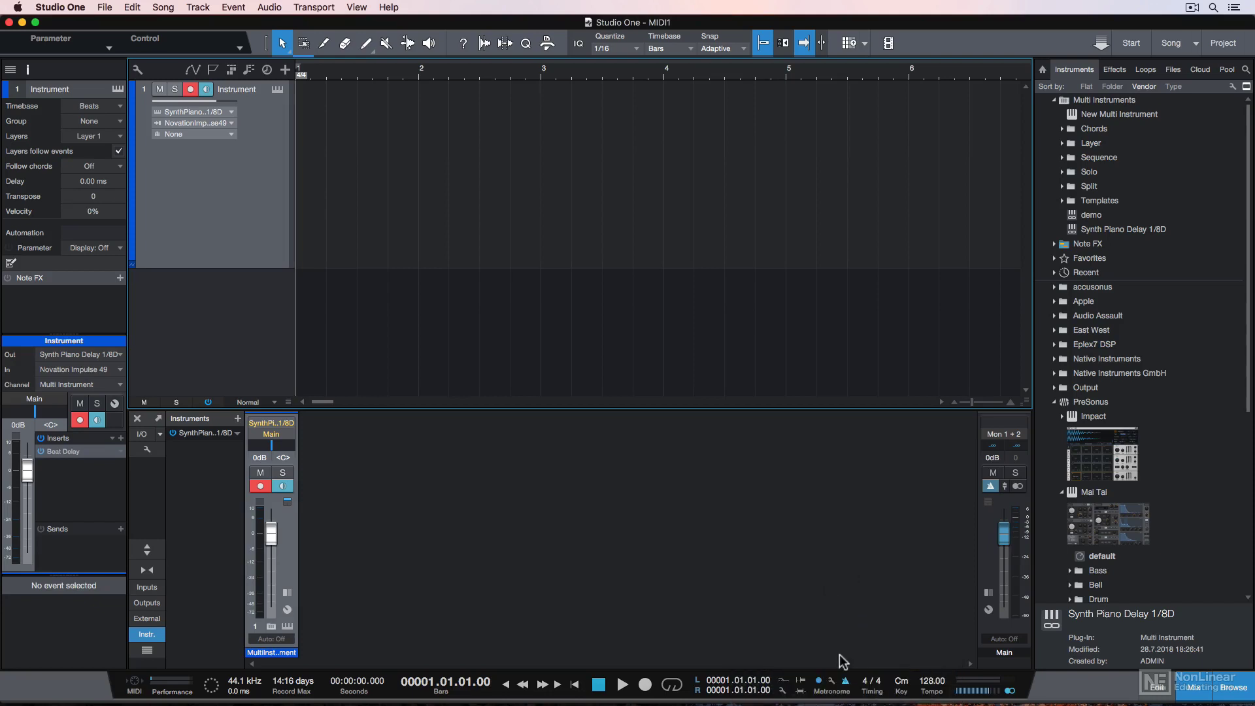
{"action": "key", "text": "KP_Multiply"}
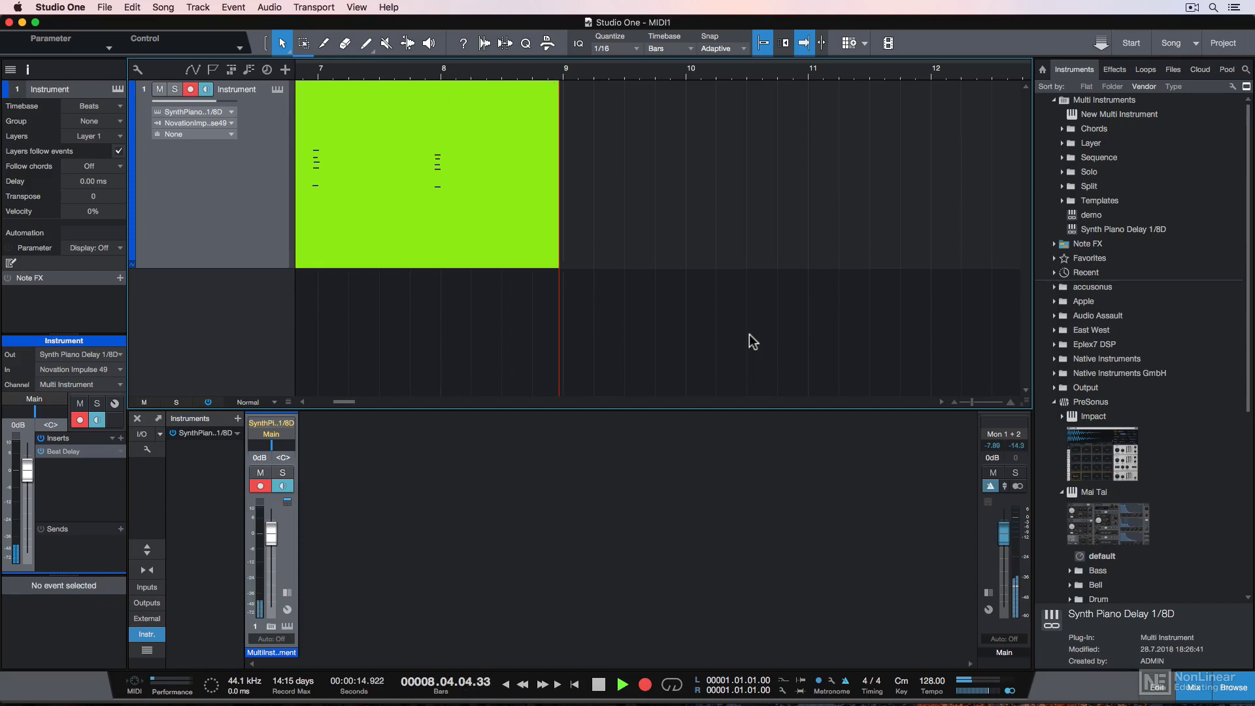
Stop recording near bar 9, return to the song start, and zoom to fit the part
{"action": "key", "text": "space"}
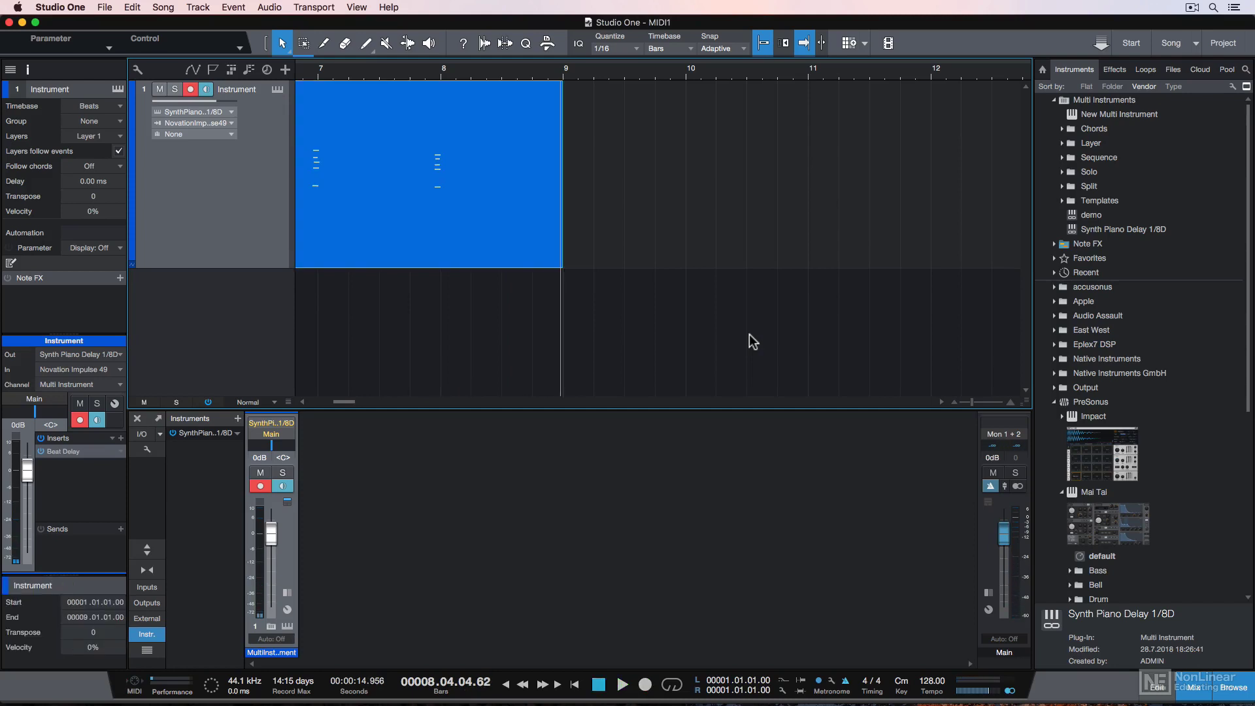
{"action": "key", "text": "comma"}
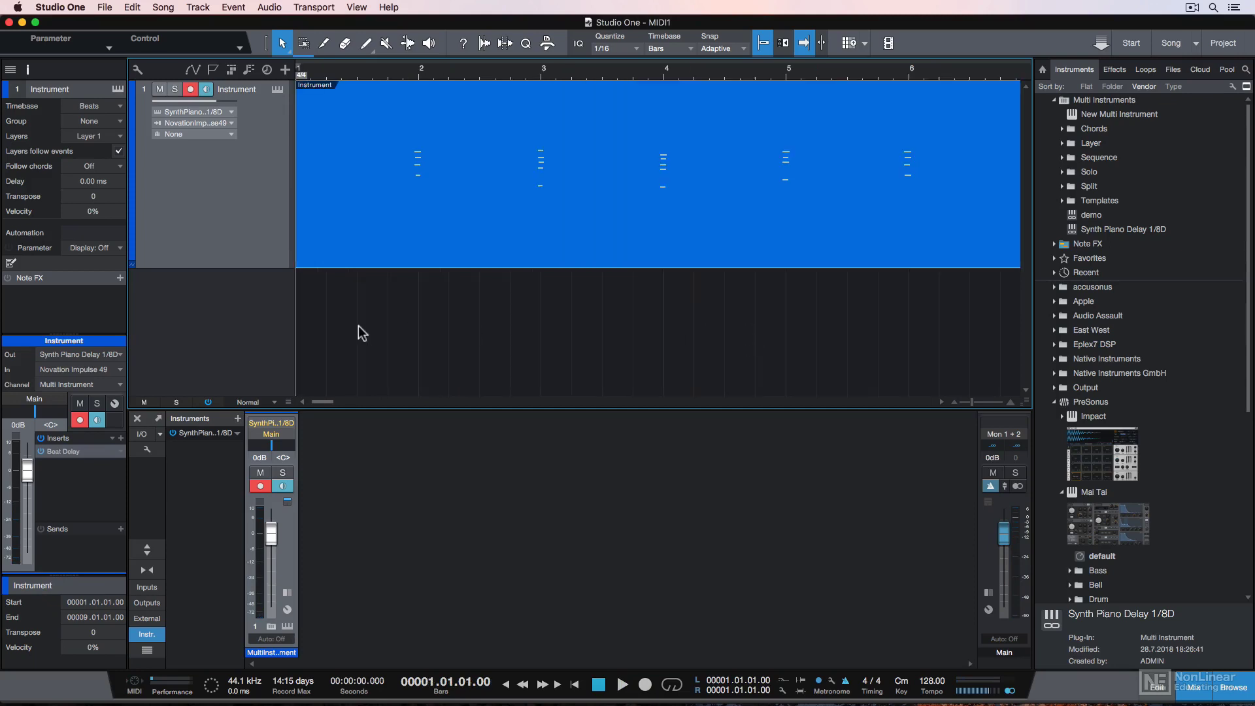
{"action": "key", "text": "w"}
{"action": "key", "text": "w"}
{"action": "key", "text": "w"}
{"action": "key", "text": "w"}
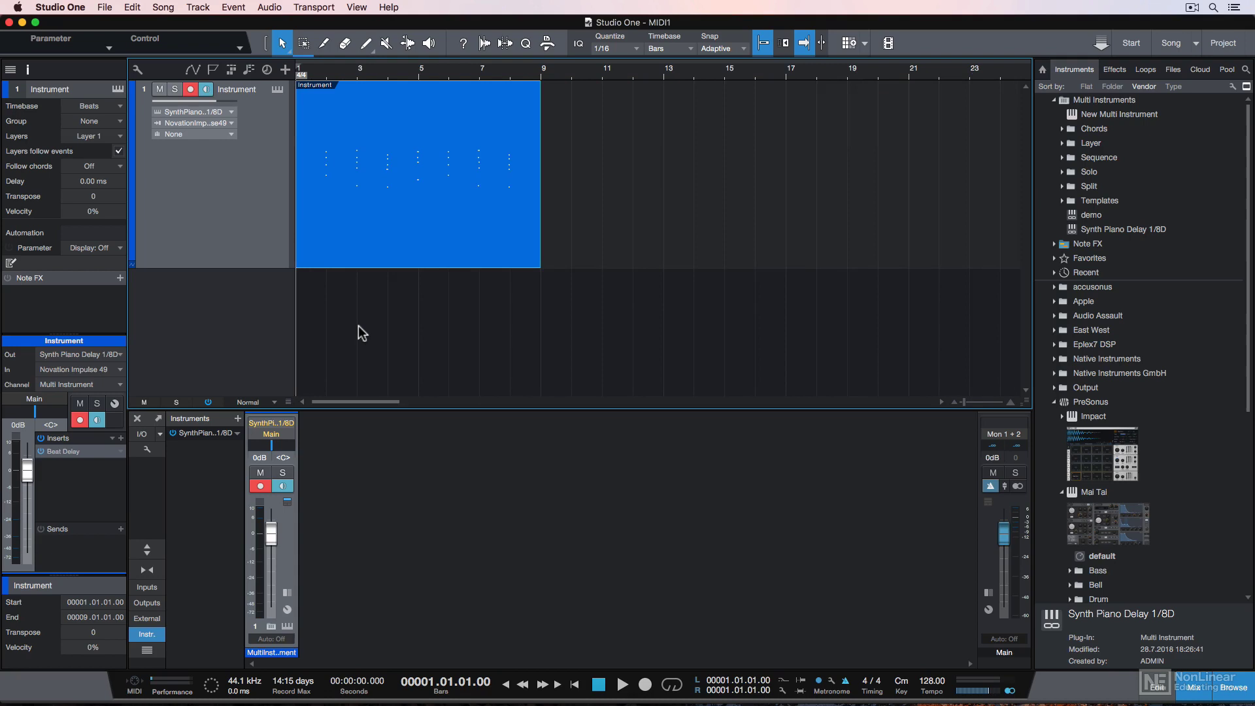
{"action": "key", "text": "e"}
{"action": "key", "text": "e"}
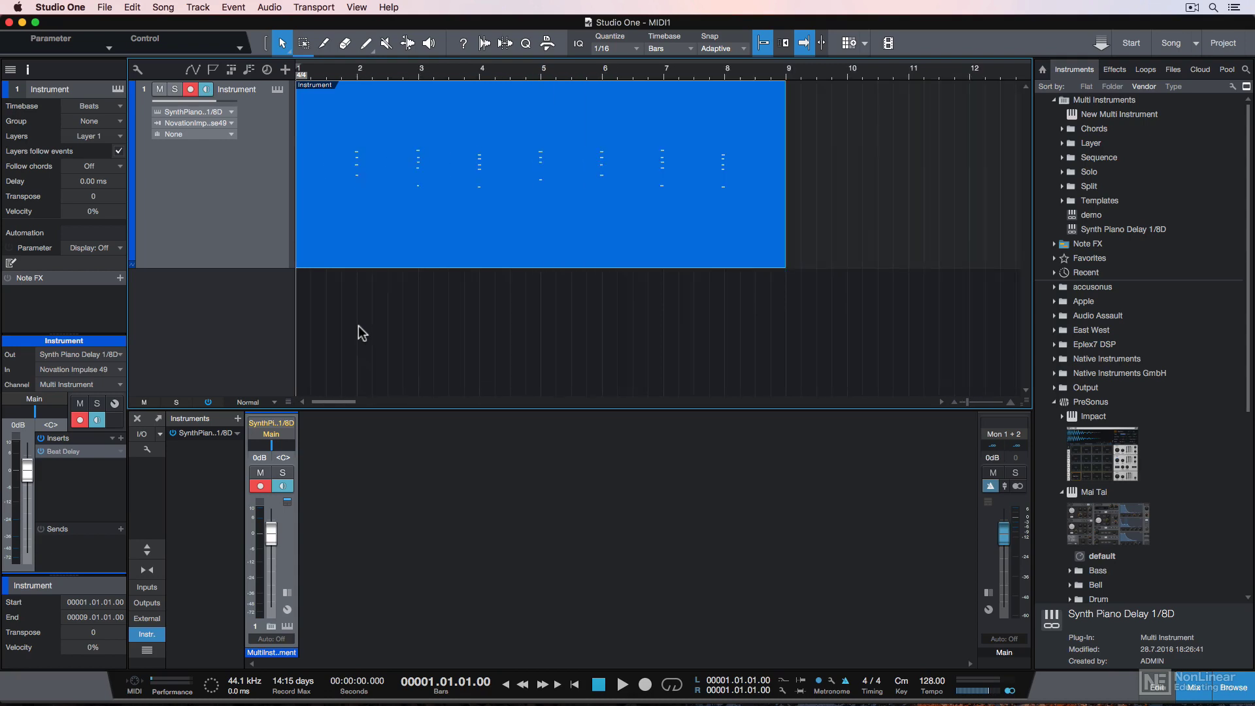